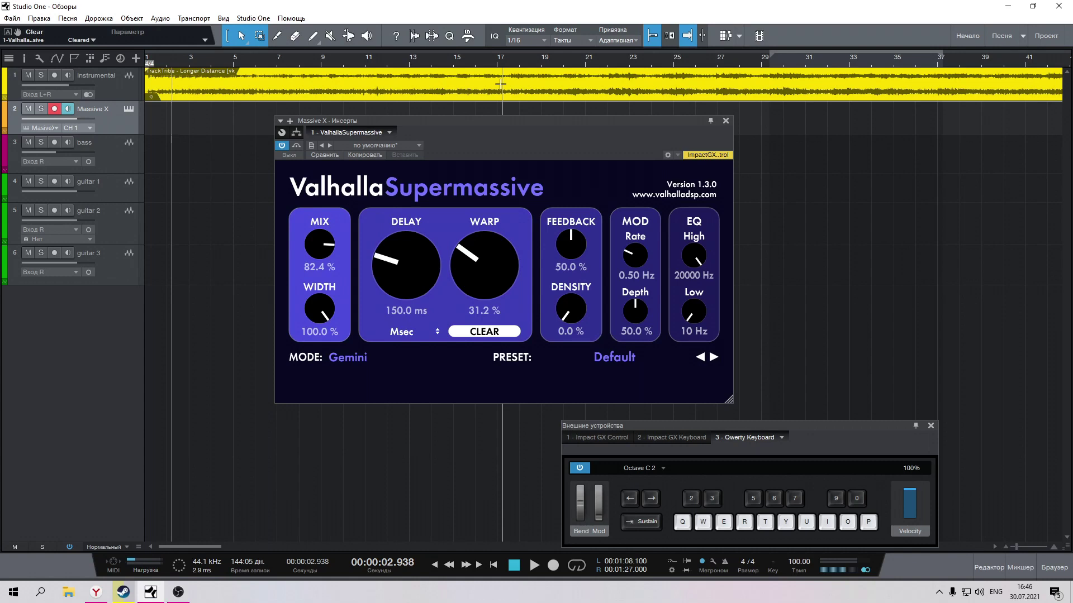
# Move the ValhallaSupermassive window slightly and lower its Mix to 74.4% and Width to 58.4%.
pyautogui.moveTo(568, 138); pyautogui.dragTo(566, 104)
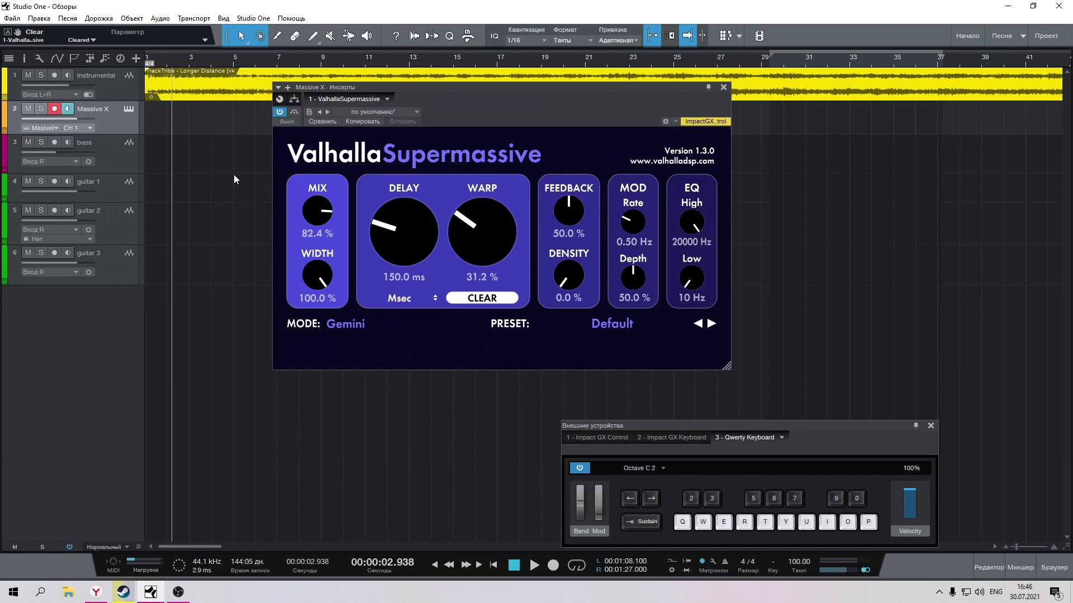
pyautogui.moveTo(314, 187)
pyautogui.moveTo(314, 216); pyautogui.dragTo(313, 223)
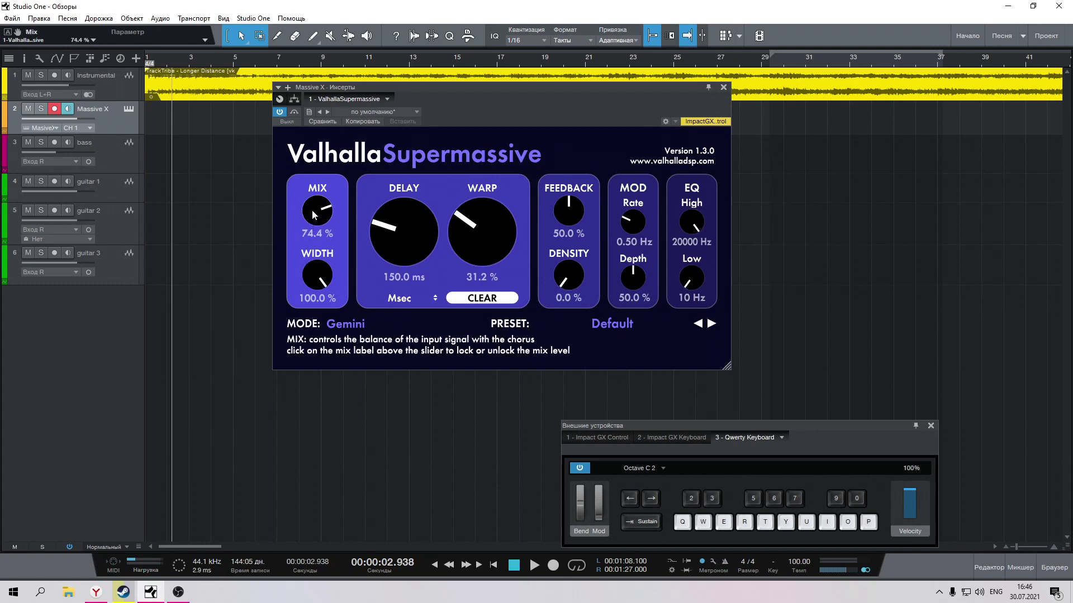
pyautogui.moveTo(316, 272); pyautogui.dragTo(299, 311)
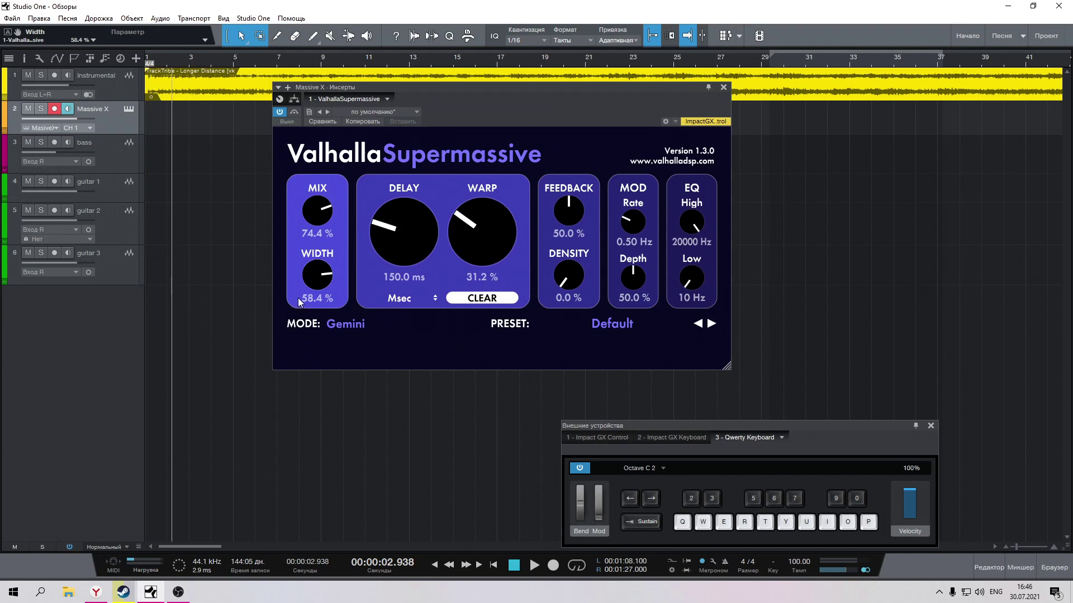
pyautogui.moveTo(299, 301)
pyautogui.moveTo(322, 274)
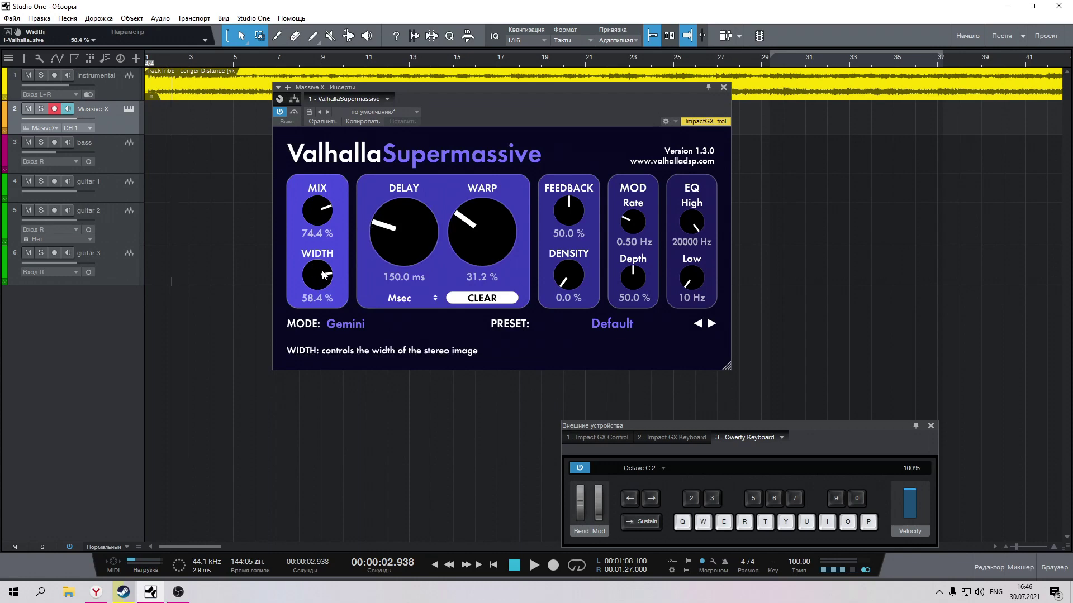
# Play notes on the virtual keyboard while sweeping the Width to -1.6% and back to 1.6%, and clear the delay buffers.
pyautogui.press('q')
pyautogui.press('e')
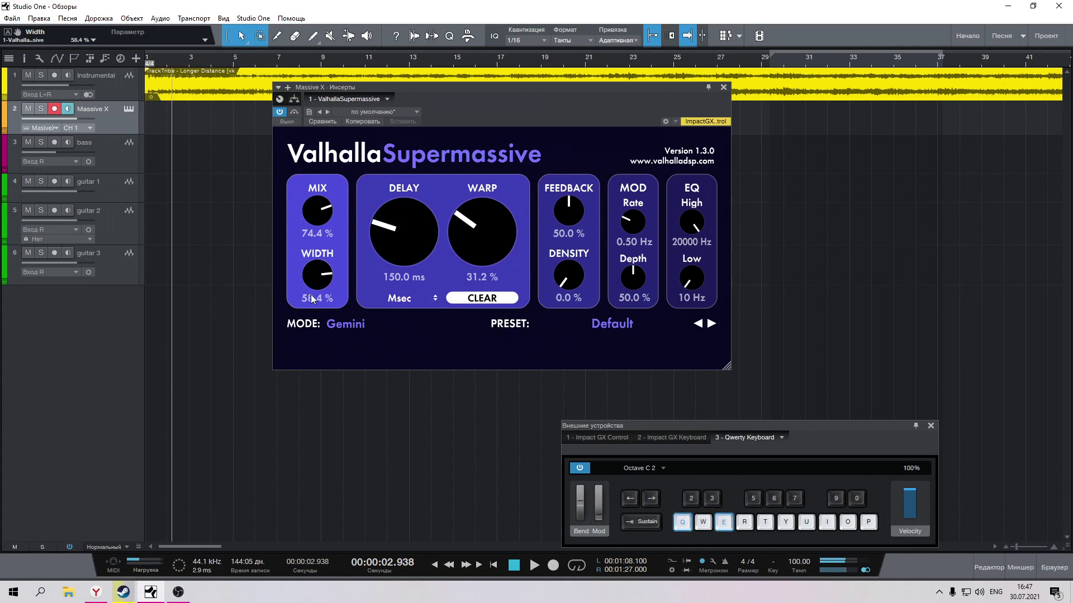
pyautogui.press('t')
pyautogui.moveTo(312, 298); pyautogui.dragTo(300, 335)
pyautogui.press('e')
pyautogui.press('t')
pyautogui.press('e')
pyautogui.press('e')
pyautogui.press('t')
pyautogui.press('e')
pyautogui.press('t')
pyautogui.press('e')
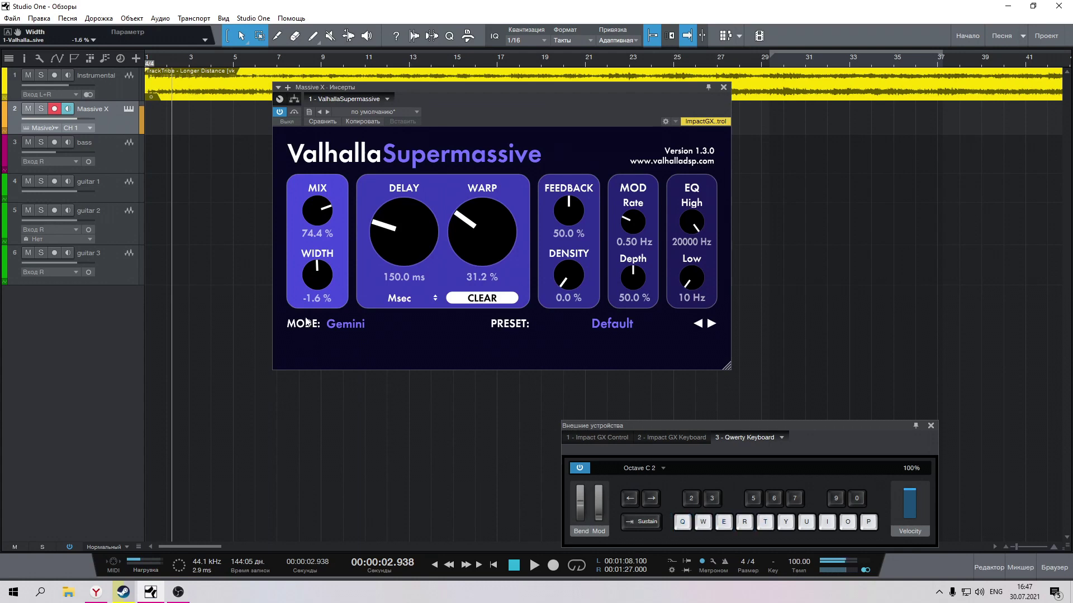
pyautogui.press('t')
pyautogui.press('e')
pyautogui.press('w')
pyautogui.press('r')
pyautogui.press('y')
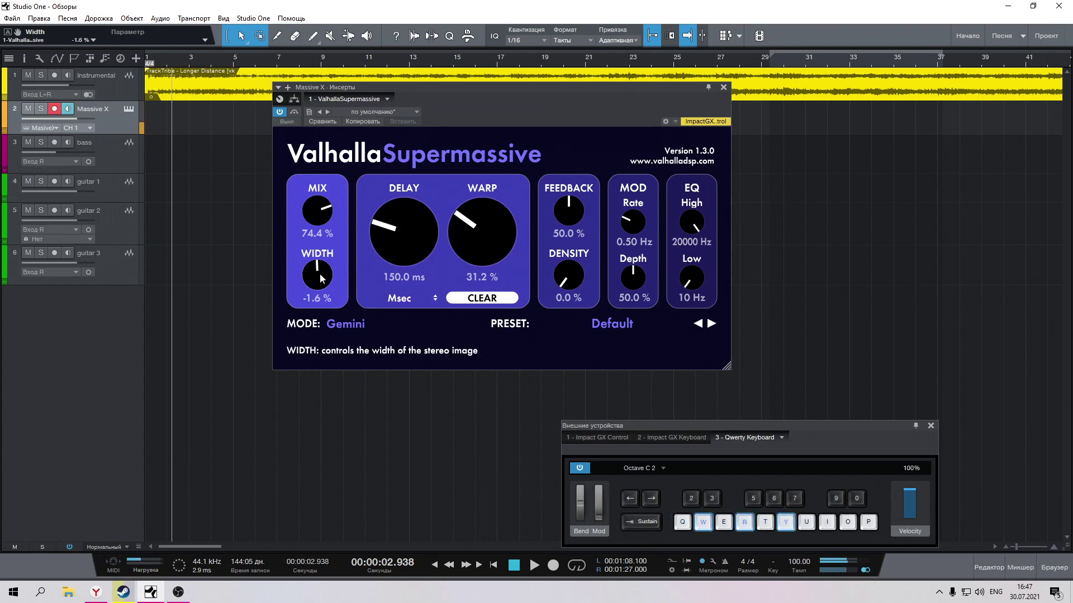
pyautogui.moveTo(320, 278)
pyautogui.mouseDown()
pyautogui.moveTo(300, 350)
pyautogui.moveTo(310, 240)
pyautogui.moveTo(300, 275)
pyautogui.mouseUp()
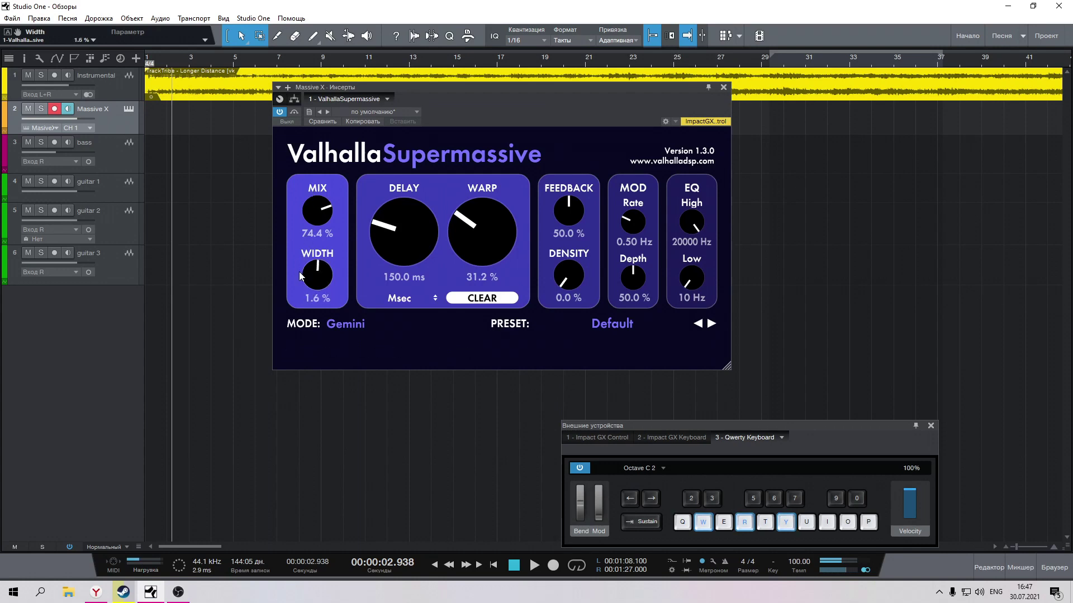
pyautogui.click(486, 298)
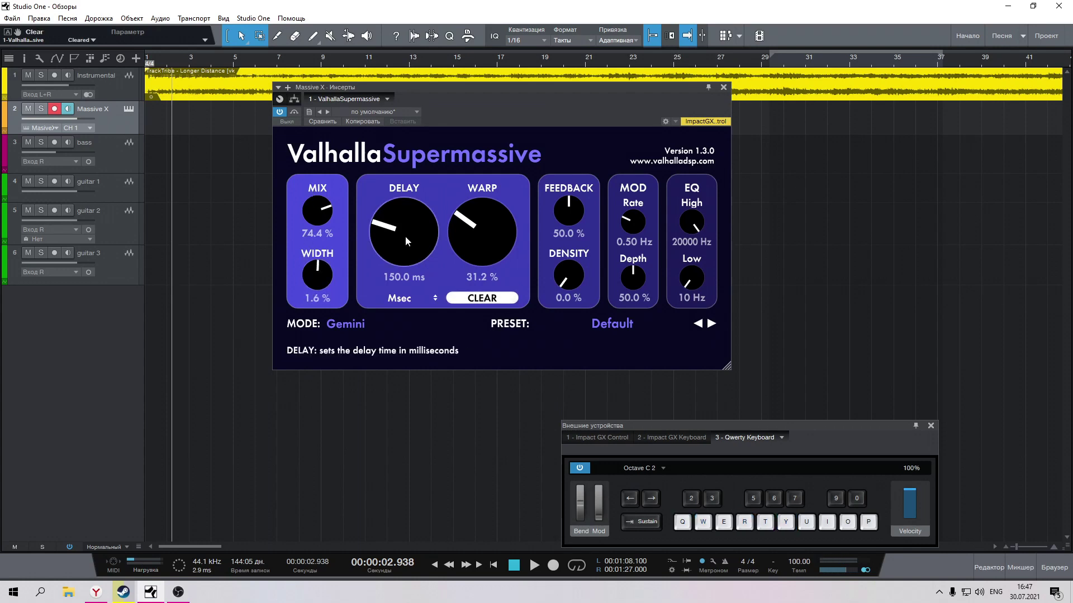
# Switch the delay sync from Msec to Note and reopen the list of sync options.
pyautogui.click(405, 301)
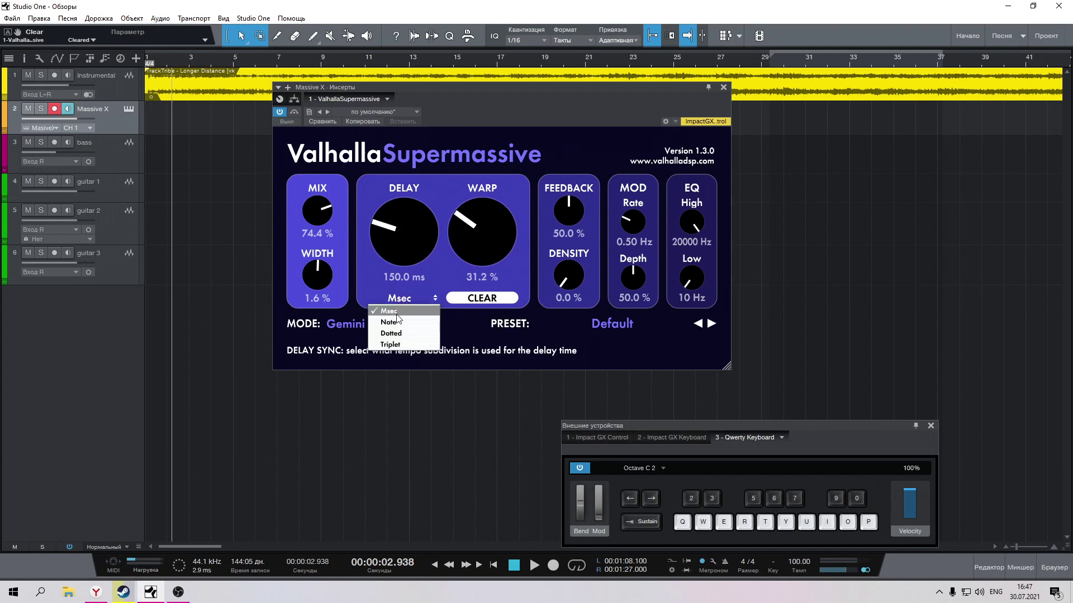
pyautogui.click(394, 323)
pyautogui.click(402, 300)
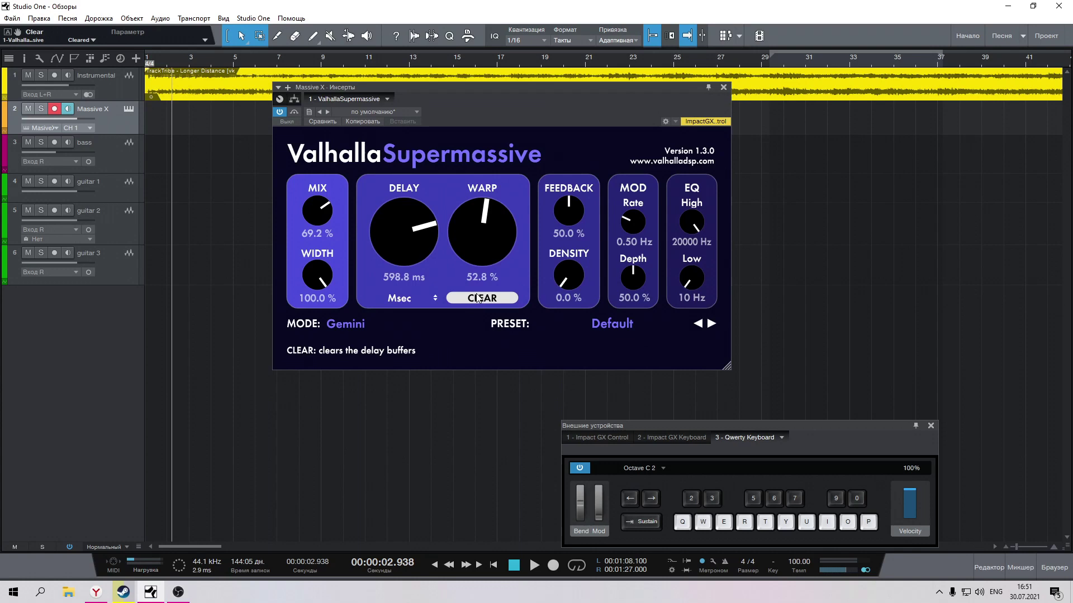
# Play a Q-E-T chord, raise the Mix to 94.0% and clear the delay buffers.
pyautogui.hotkey('q', 'e', 't')
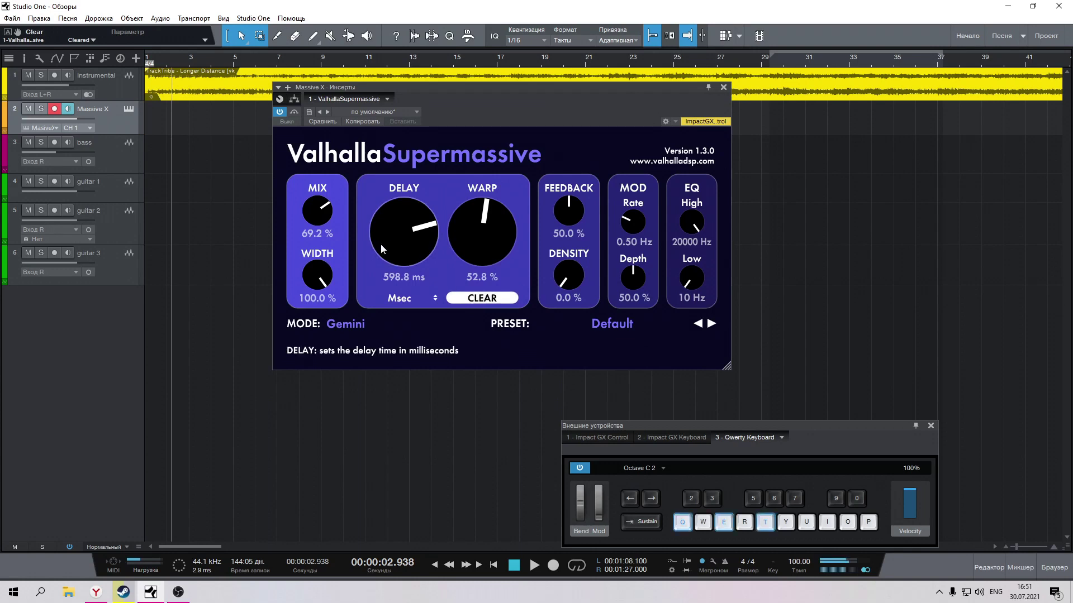
pyautogui.moveTo(314, 218); pyautogui.dragTo(310, 184)
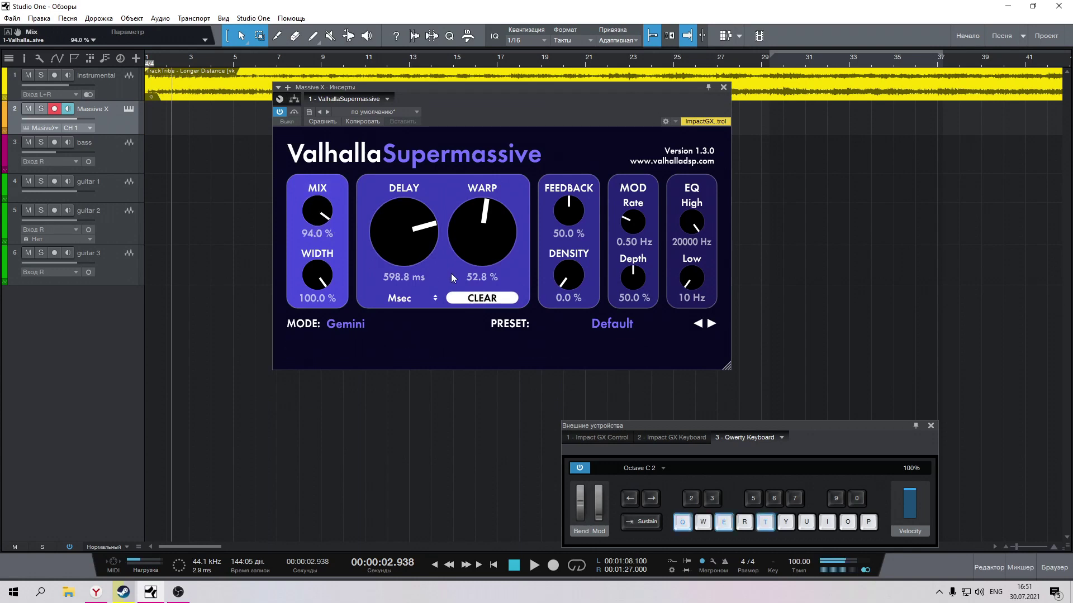
pyautogui.click(484, 296)
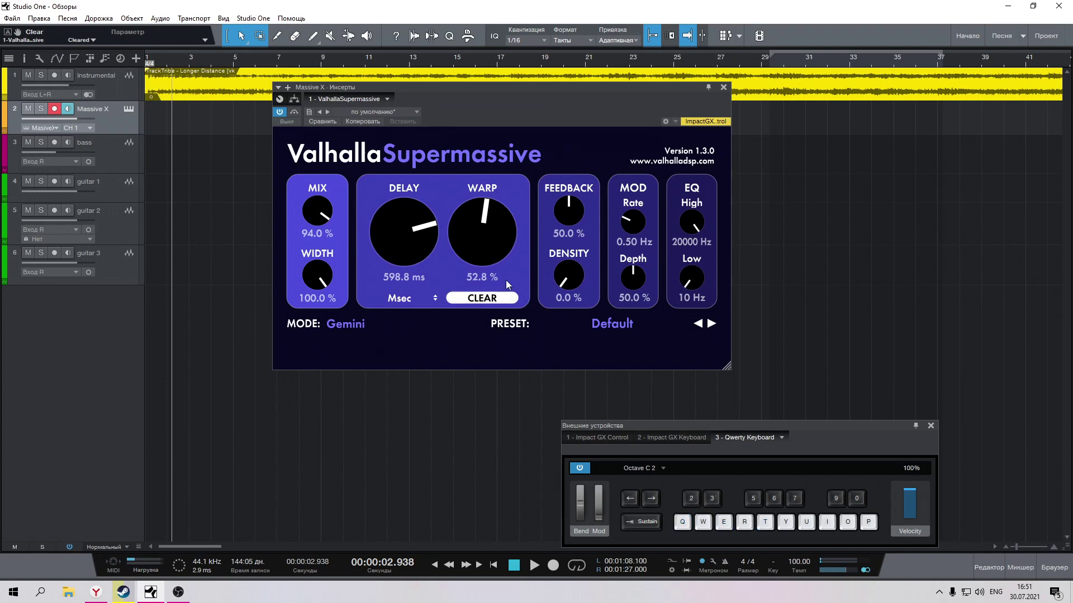
# Play a few notes on the virtual keyboard to hear the short delay with low Warp.
pyautogui.press('q')
pyautogui.press('e')
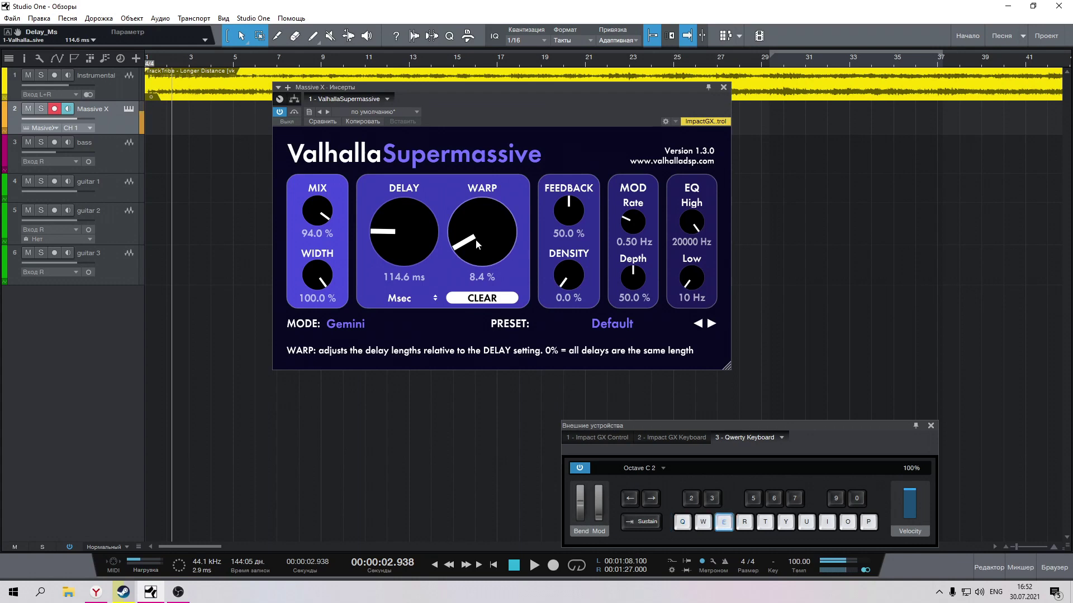
pyautogui.press('y')
pyautogui.press('e')
pyautogui.press('q')
pyautogui.press('u')
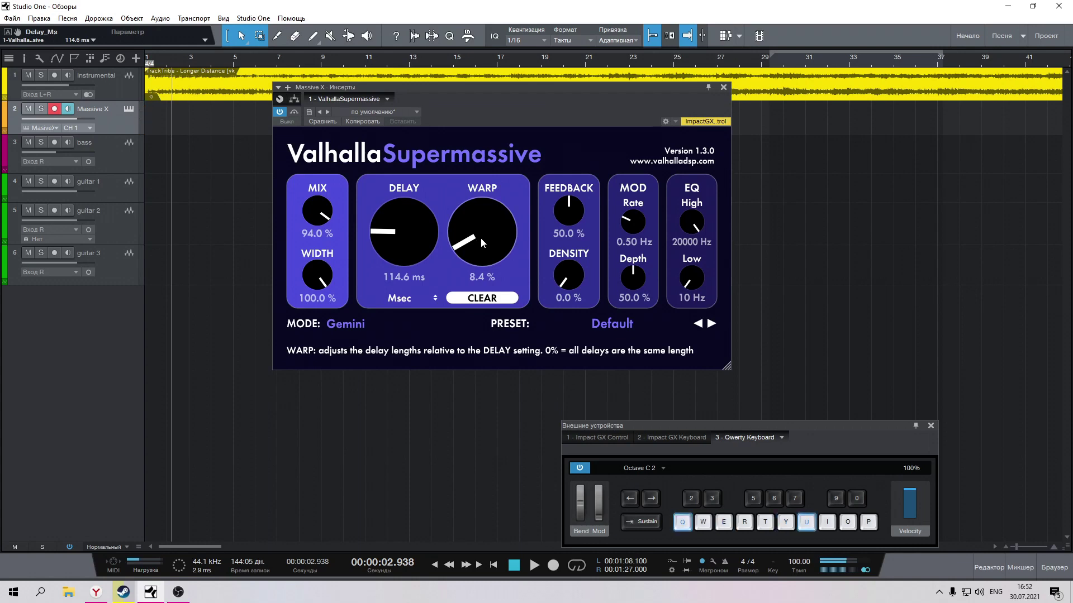
# Raise the Warp to 78.4% while playing Q, R and U notes.
pyautogui.moveTo(480, 237); pyautogui.dragTo(471, 146)
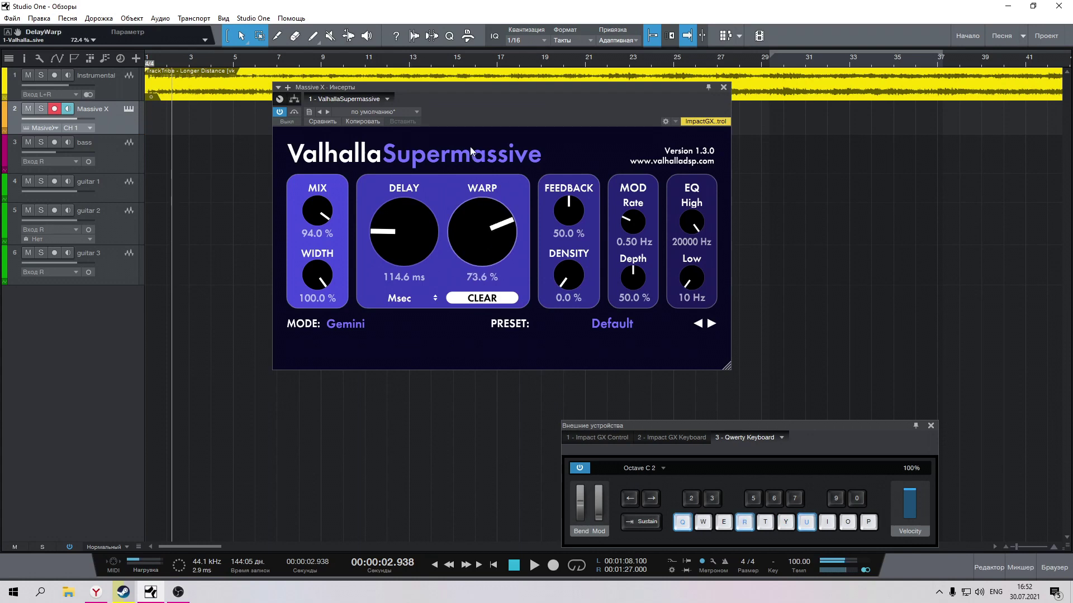
pyautogui.press('q')
pyautogui.press('r')
pyautogui.press('u')
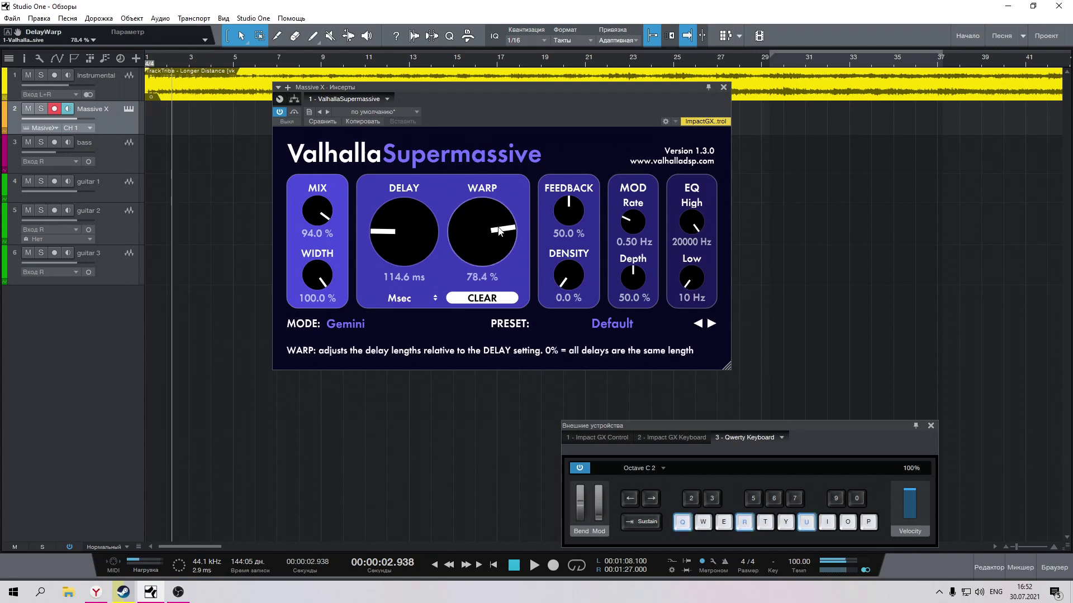
pyautogui.press('r')
pyautogui.press('u')
# Push the Warp to 100% and play notes to audition the effect.
pyautogui.moveTo(499, 231); pyautogui.dragTo(483, 190)
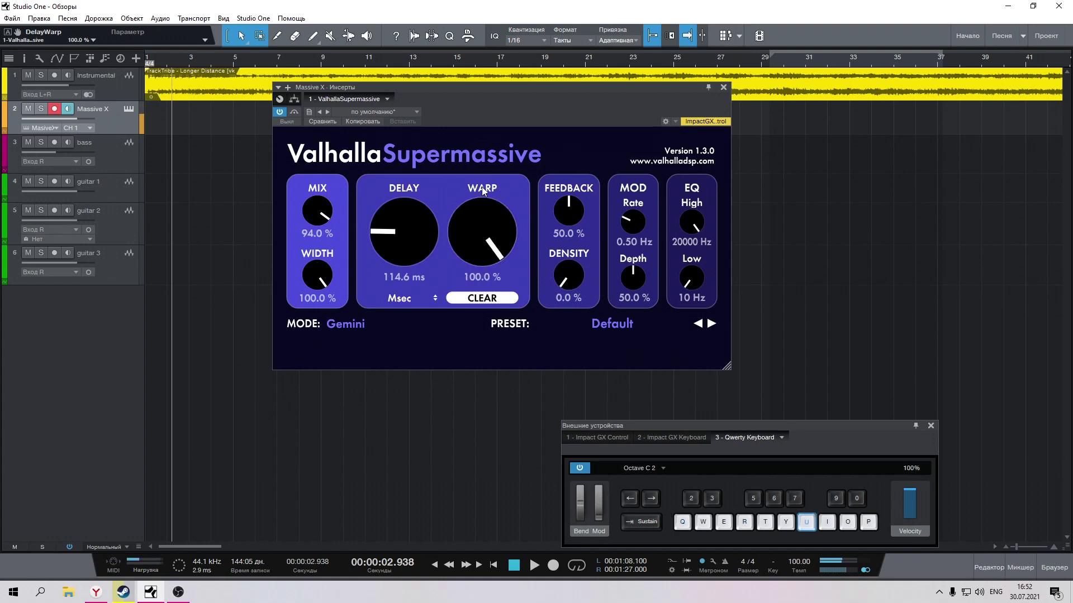
pyautogui.press('r')
pyautogui.press('r')
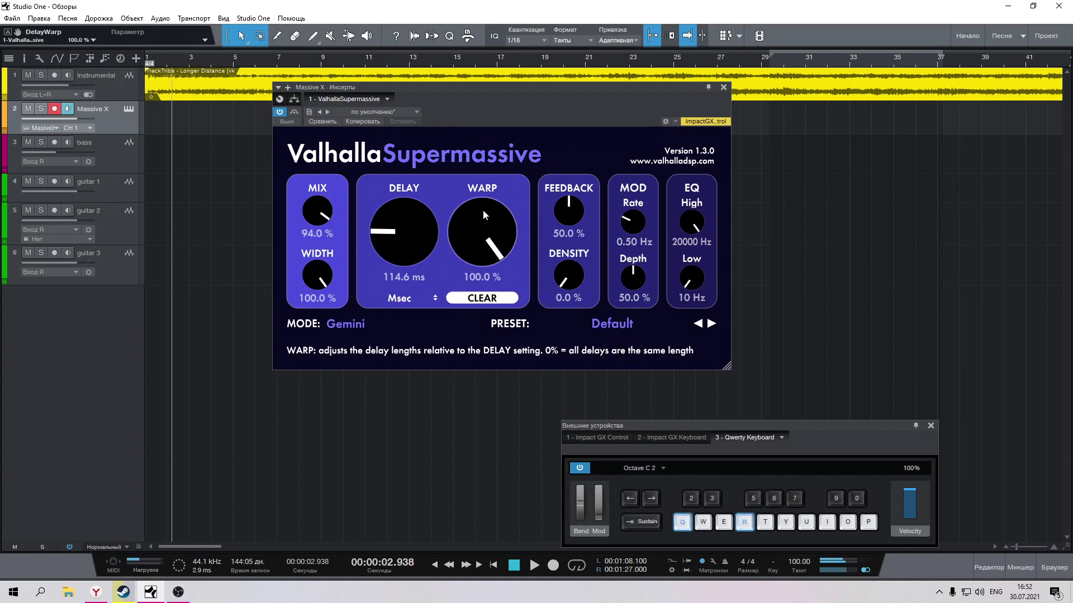
pyautogui.press('u')
# Reduce the Warp to 26.4%, play notes to compare the sound, and clear the delay buffers.
pyautogui.moveTo(480, 216); pyautogui.dragTo(453, 319)
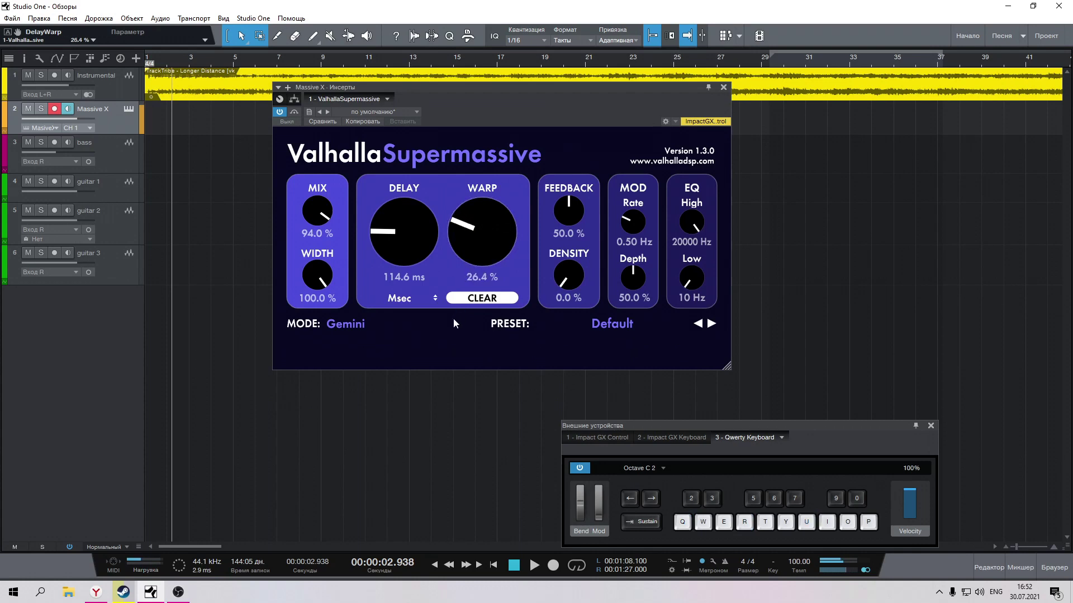
pyautogui.press('r')
pyautogui.press('q')
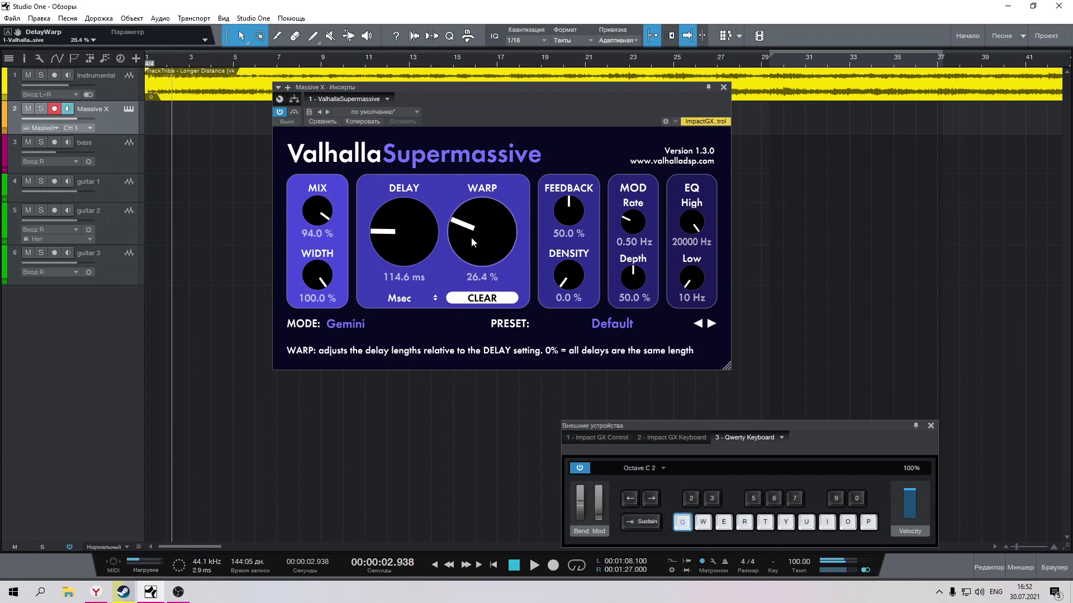
pyautogui.press('r')
pyautogui.press('u')
pyautogui.press('r')
pyautogui.press('q')
pyautogui.click(487, 299)
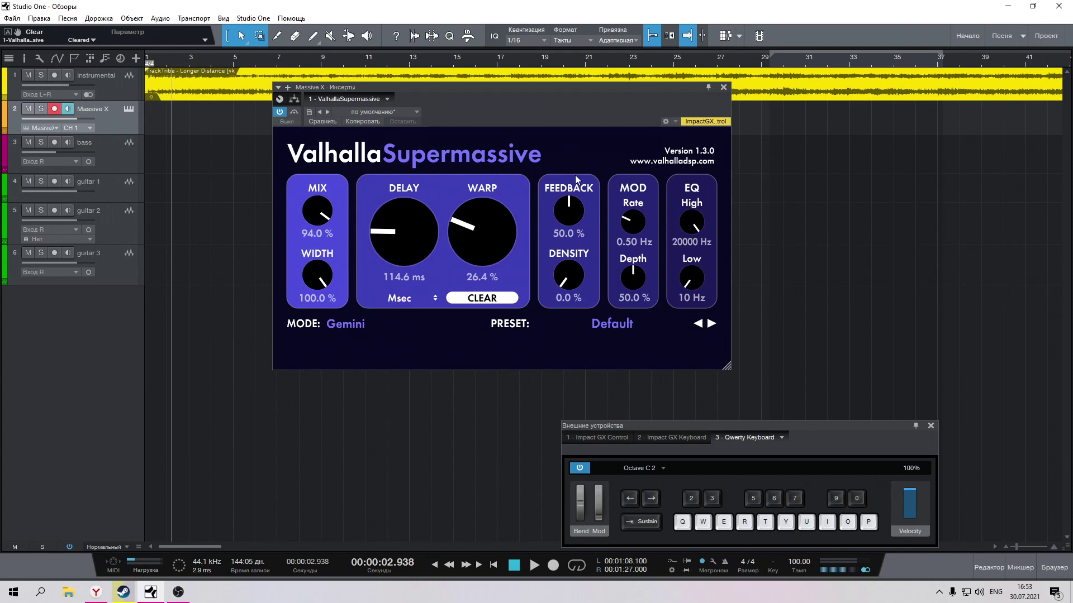
# Set Density to 12.4%, Mod Rate to 0.49 Hz and Mod Depth to 64.4%, and try out the EQ High cut.
pyautogui.moveTo(572, 277); pyautogui.dragTo(569, 272)
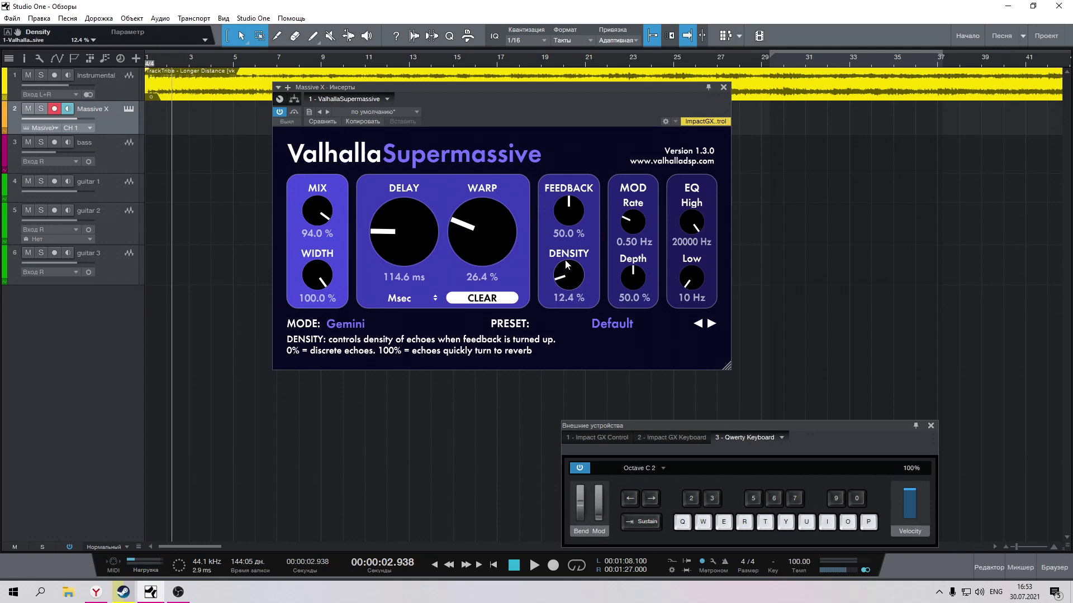
pyautogui.moveTo(633, 221); pyautogui.dragTo(622, 265)
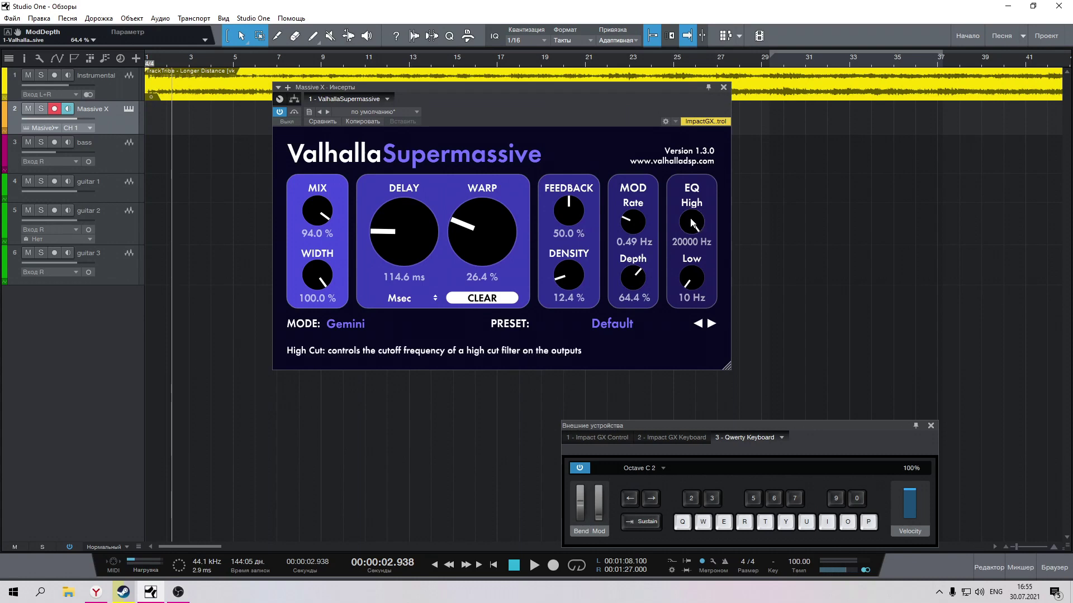
pyautogui.moveTo(693, 223); pyautogui.dragTo(688, 239)
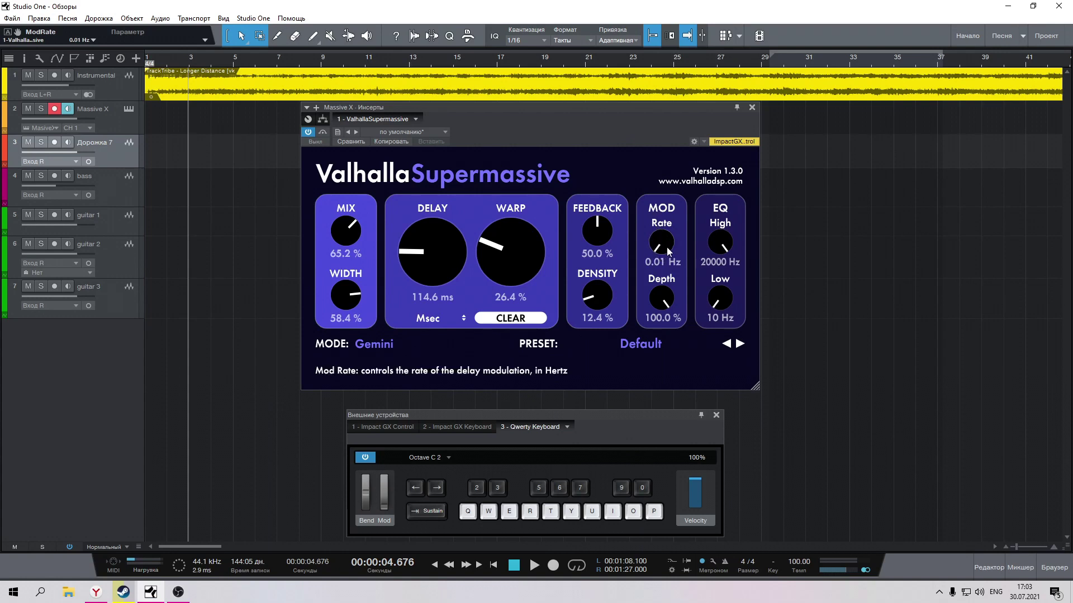
# Raise the Mod Rate from its minimum to 3.44 Hz while playing notes on the virtual keyboard.
pyautogui.press('q')
pyautogui.moveTo(665, 246); pyautogui.dragTo(663, 239)
pyautogui.moveTo(661, 227); pyautogui.dragTo(663, 159)
pyautogui.press('q')
pyautogui.press('r')
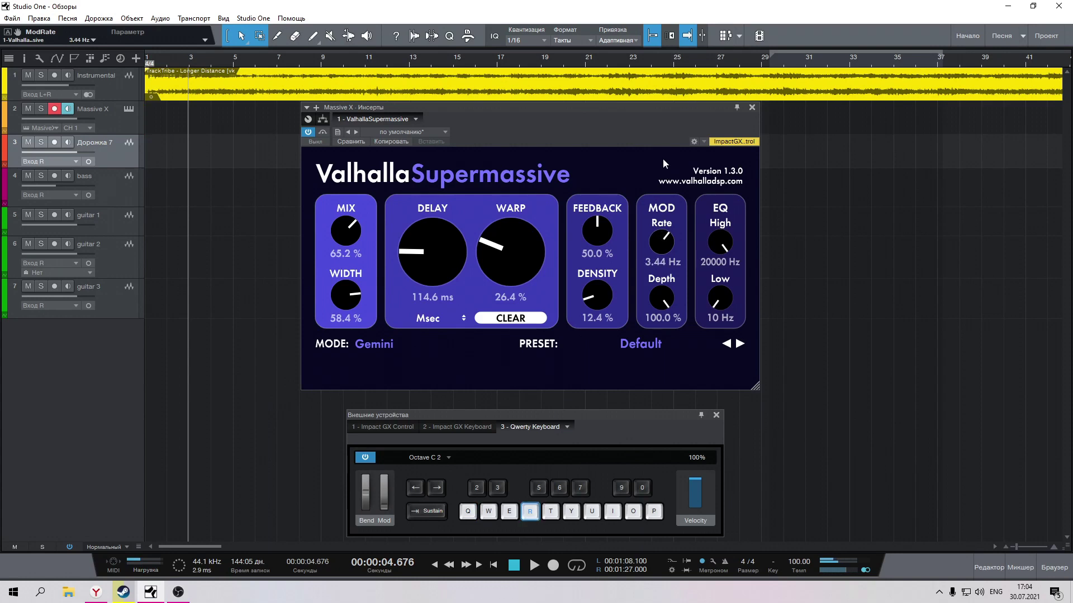
pyautogui.press('q')
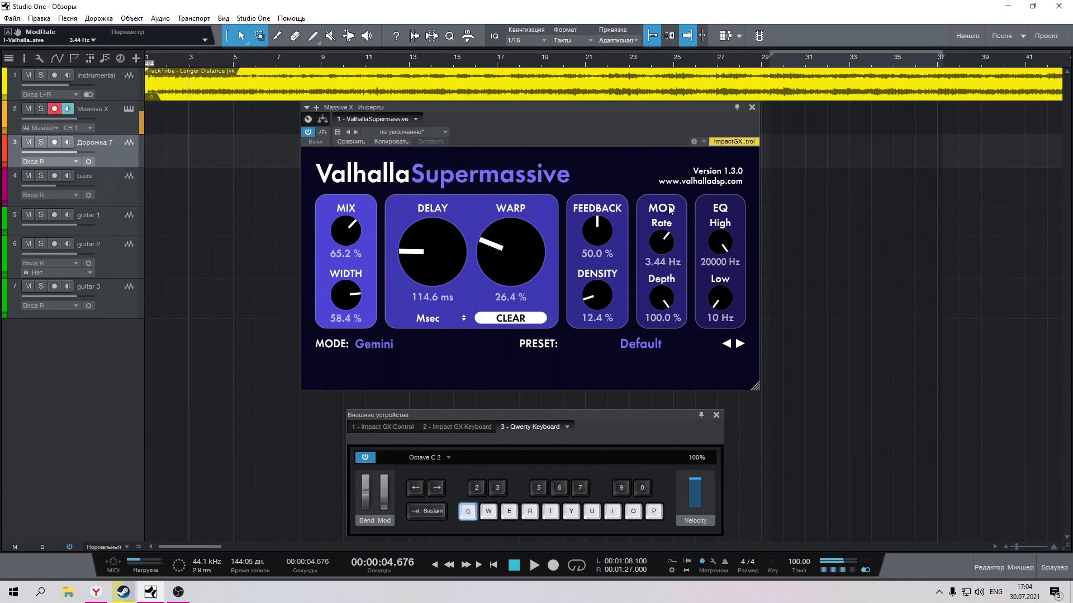
# Raise the Mod Rate to 10.00 Hz and play notes to hear the fast modulation.
pyautogui.moveTo(661, 241); pyautogui.dragTo(668, 201)
pyautogui.press('q')
pyautogui.moveTo(661, 243); pyautogui.dragTo(661, 225)
pyautogui.press('q')
pyautogui.press('e')
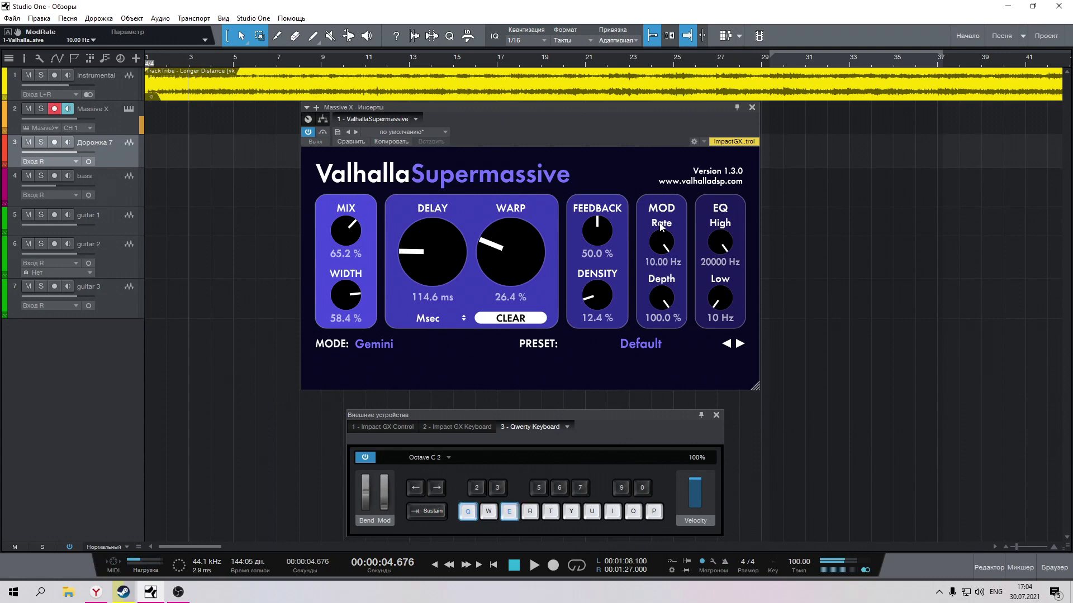
pyautogui.press('t')
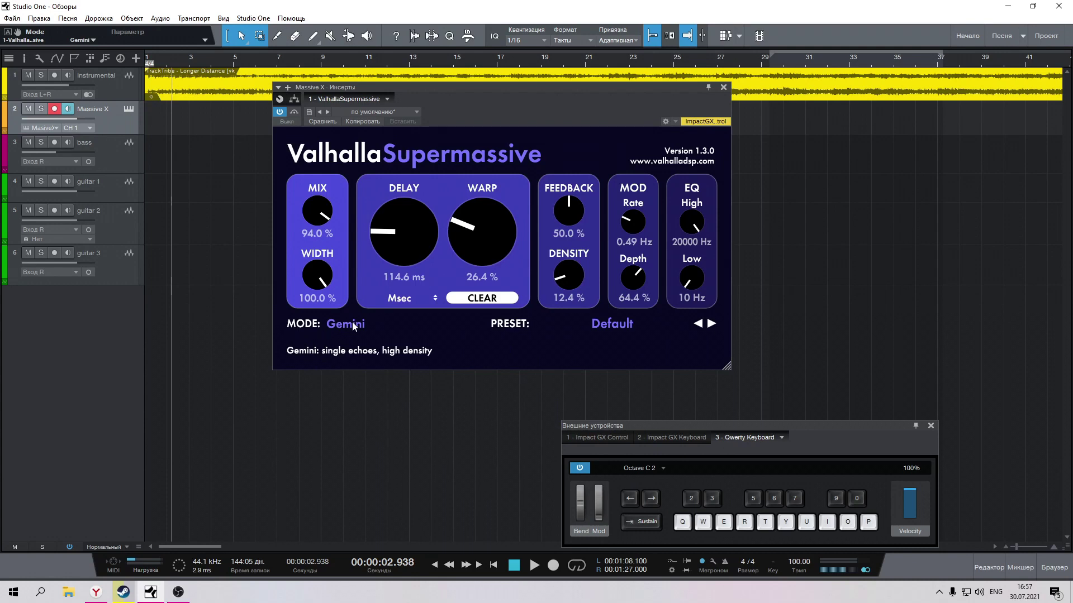
# Try the Large Magellanic Cloud and Triangulum modes, and set the reverb mode to Cirrus Major.
pyautogui.click(348, 324)
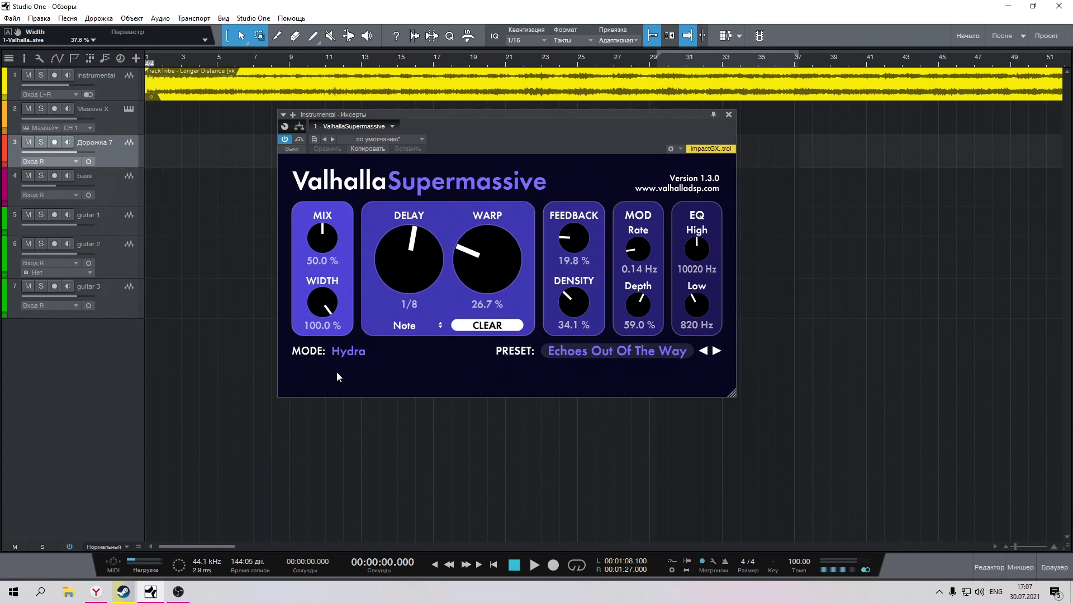
pyautogui.click(347, 353)
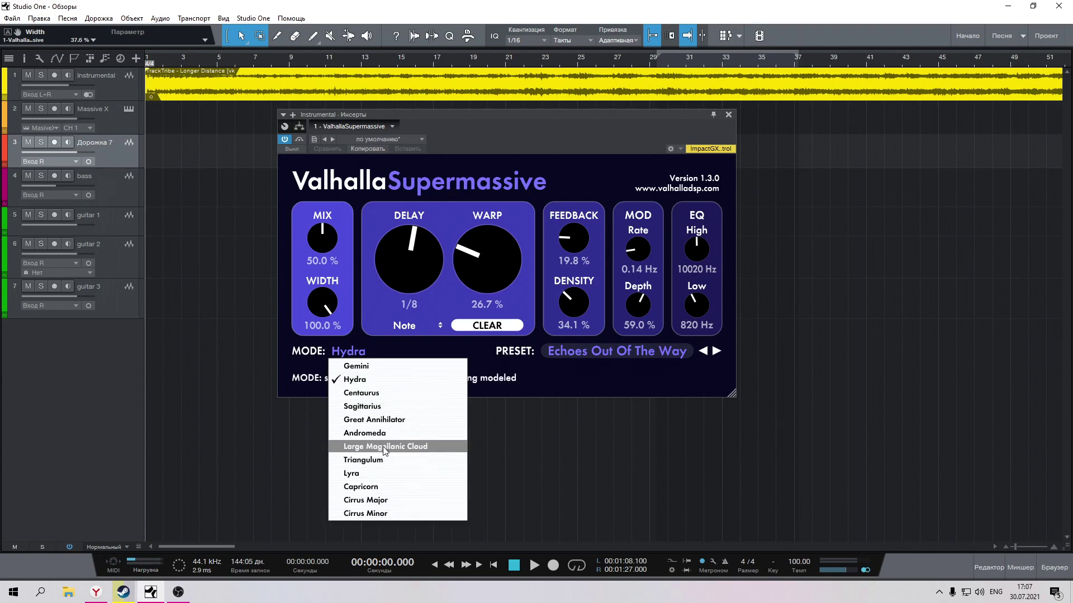
pyautogui.click(406, 445)
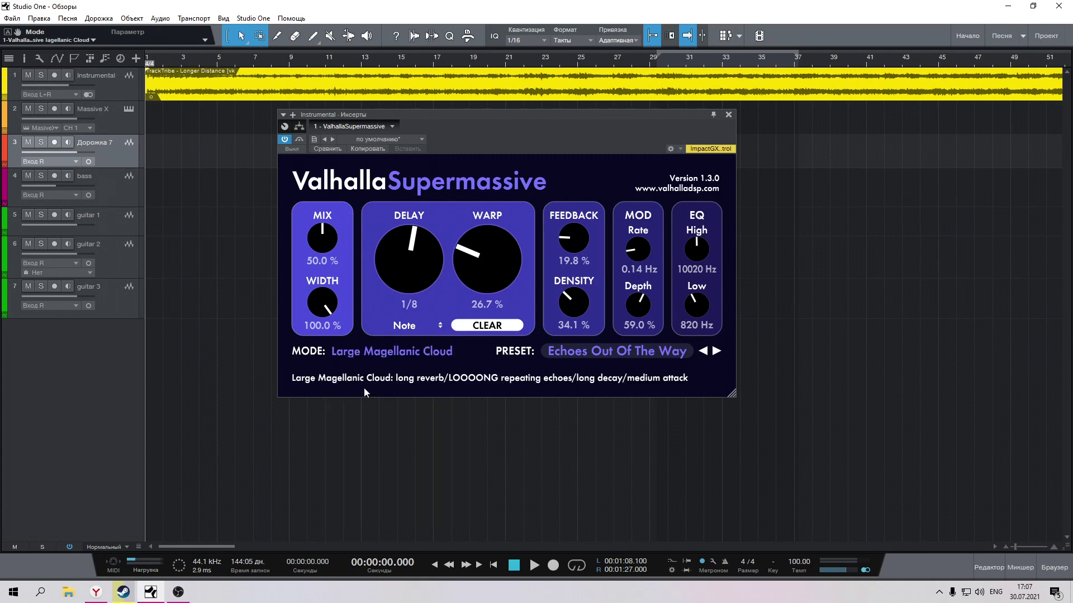
pyautogui.click(370, 353)
pyautogui.click(368, 460)
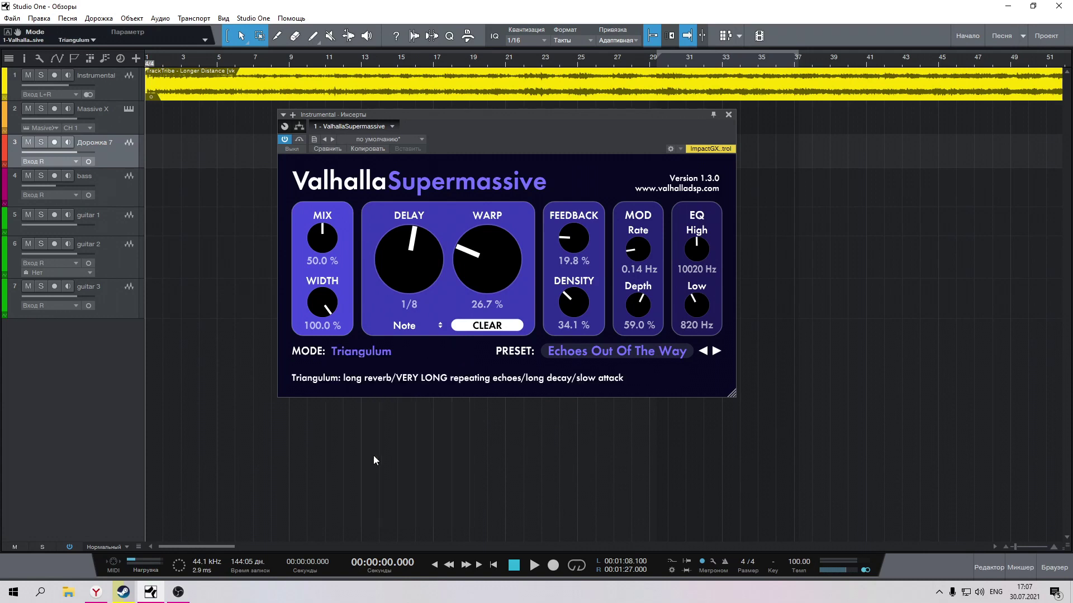
pyautogui.click(367, 351)
pyautogui.click(384, 501)
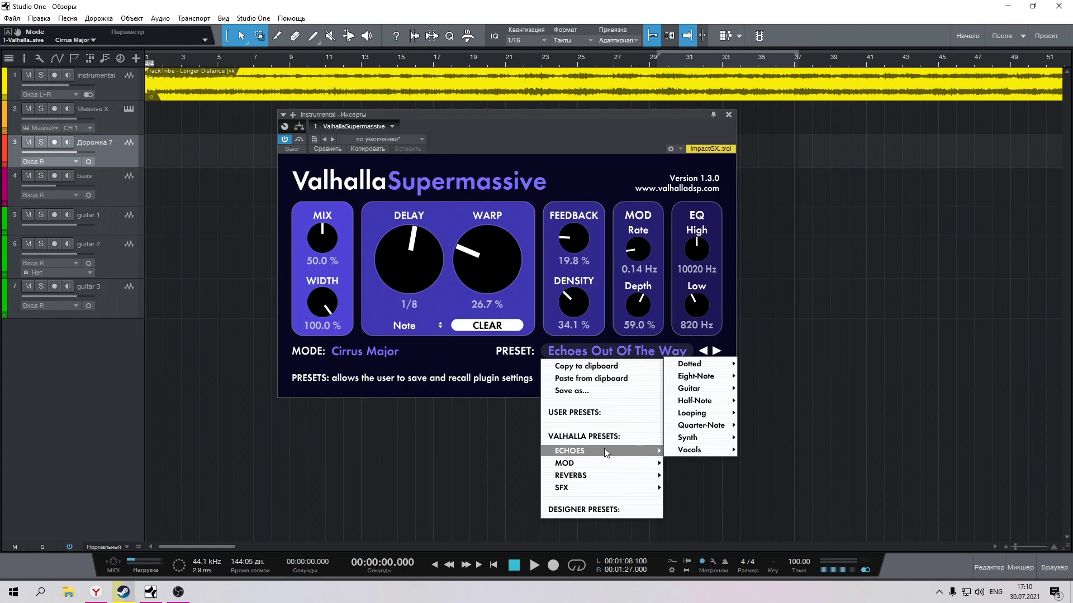
pyautogui.moveTo(583, 466)
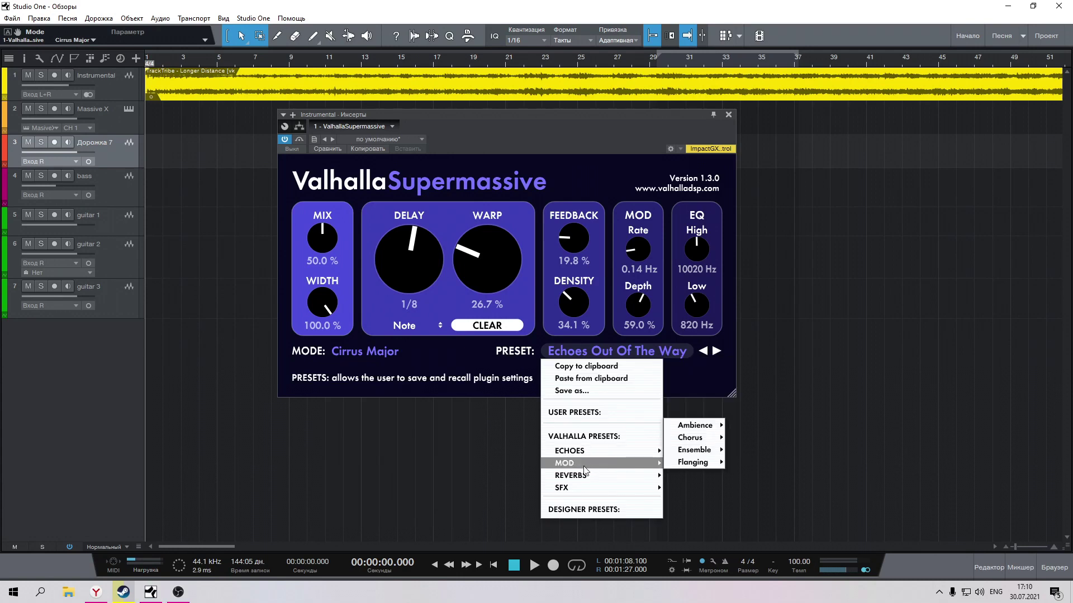
pyautogui.moveTo(676, 435)
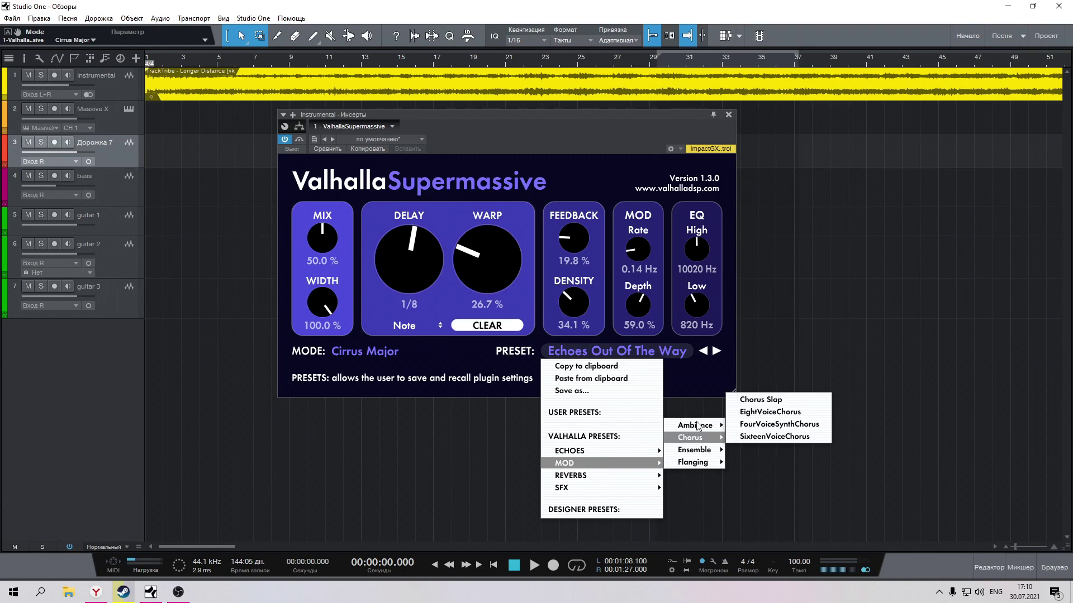
pyautogui.moveTo(710, 452)
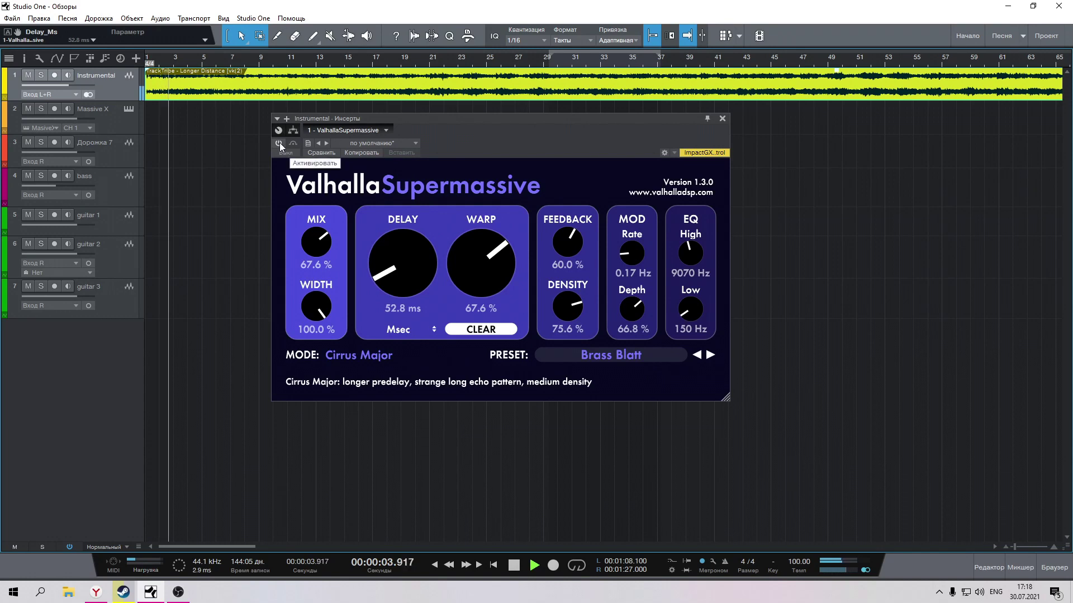
# Activate the reverb on the playing Instrumental track and audition the consecutive presets from CirrusMinorPlate through LunarLander1969 and Reverb2000 to TriangulumChamber.
pyautogui.click(279, 142)
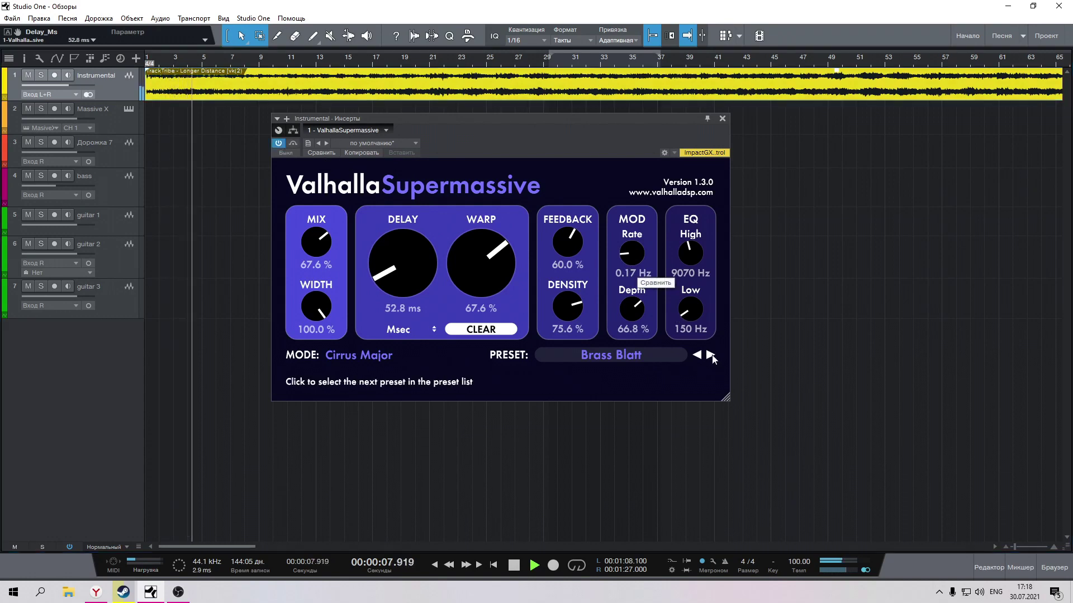
pyautogui.click(711, 355)
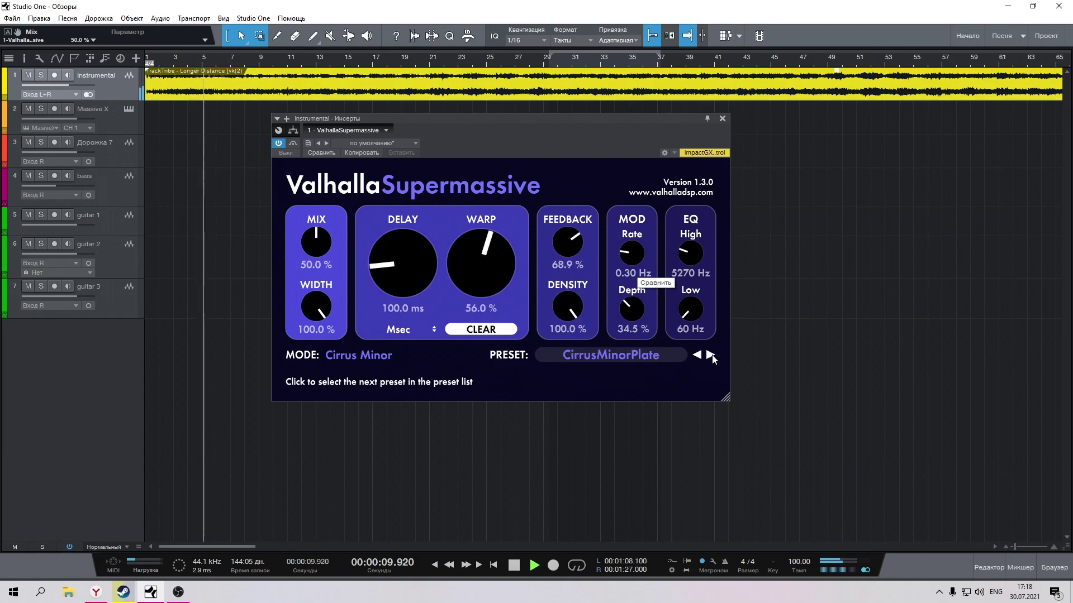
pyautogui.click(711, 355)
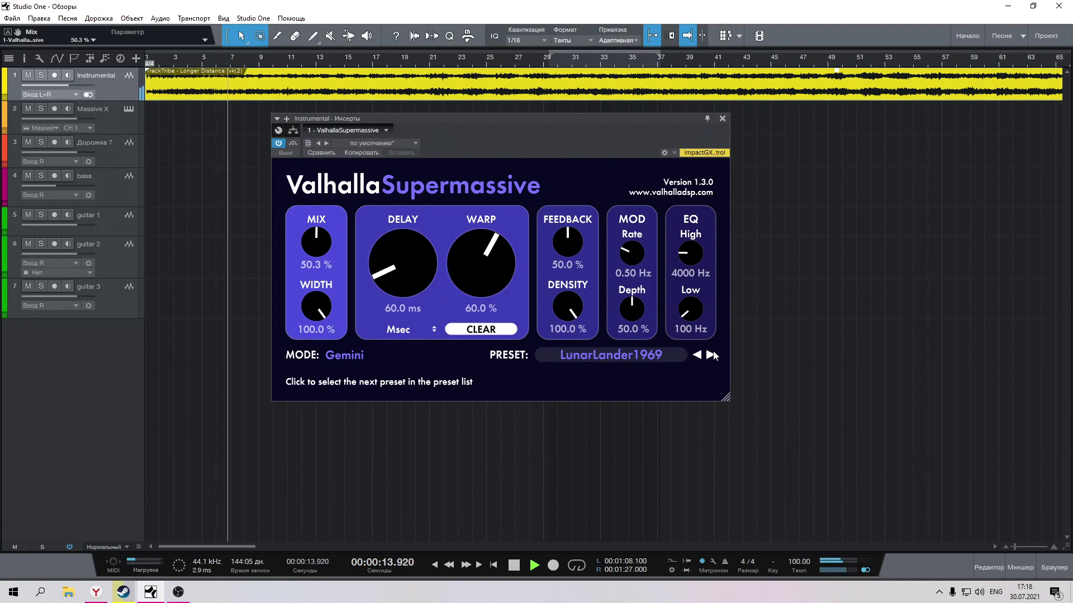
pyautogui.click(711, 356)
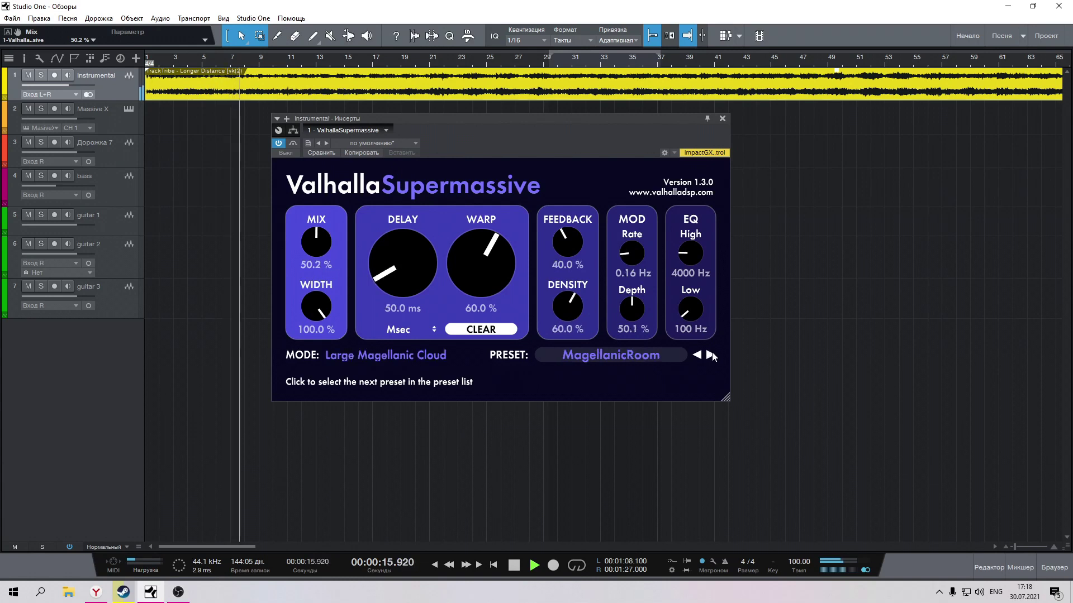
pyautogui.click(711, 355)
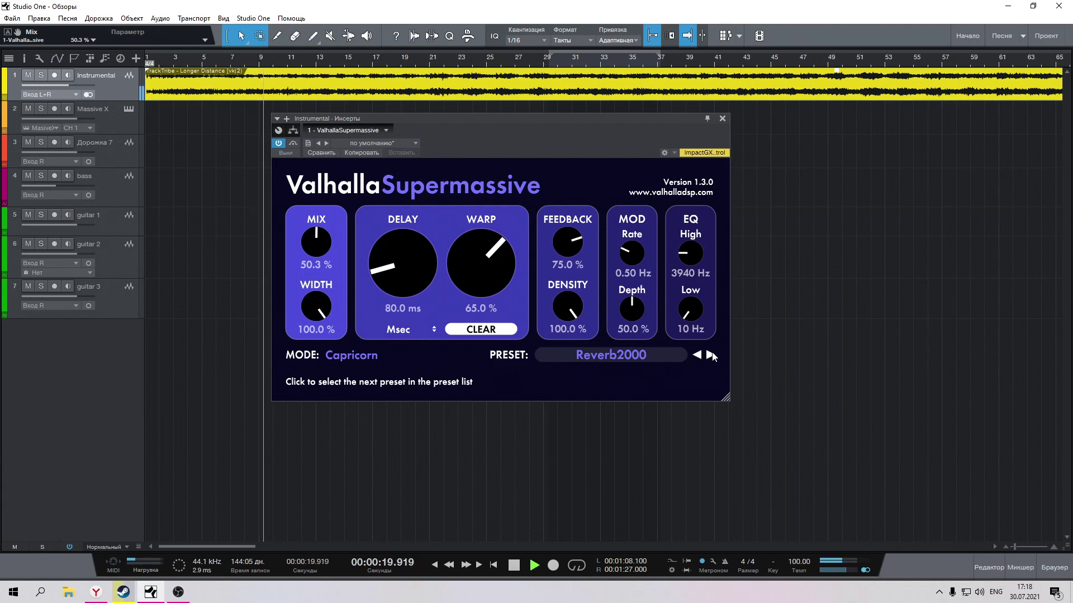
pyautogui.click(710, 355)
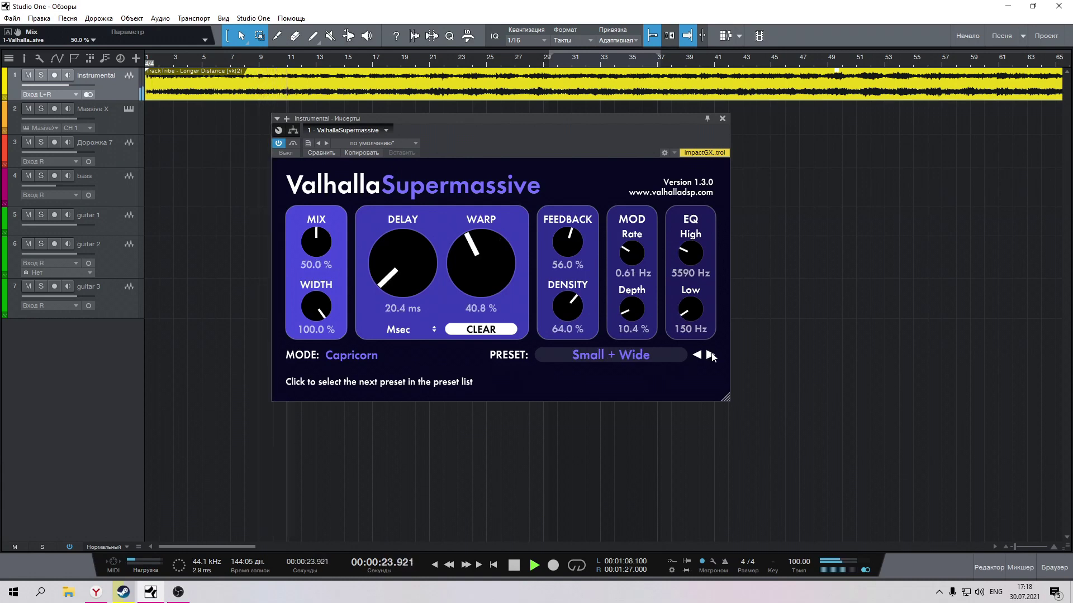
pyautogui.click(711, 355)
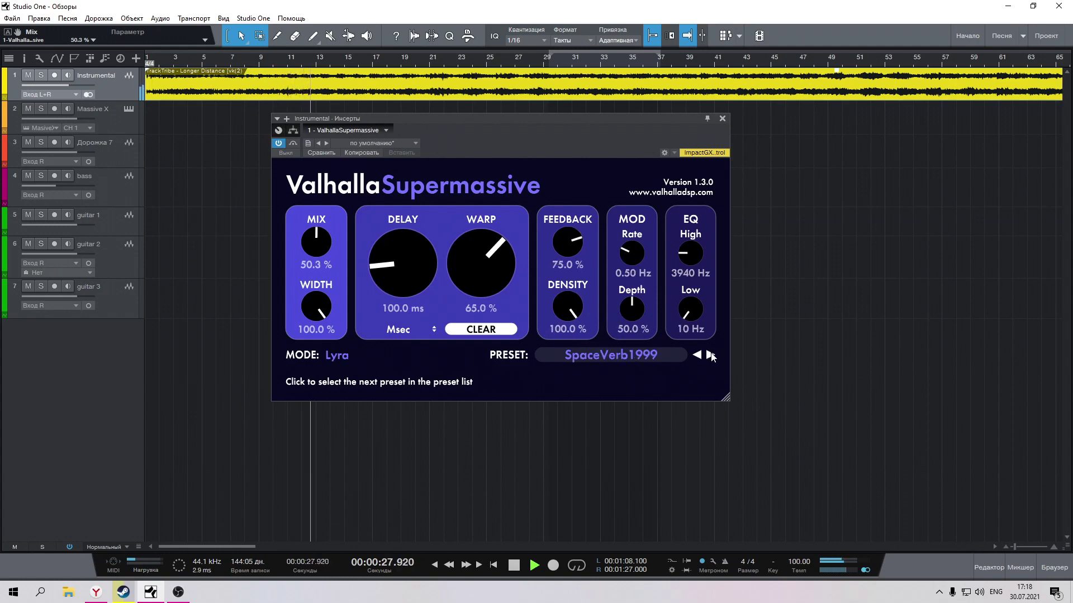
pyautogui.click(710, 356)
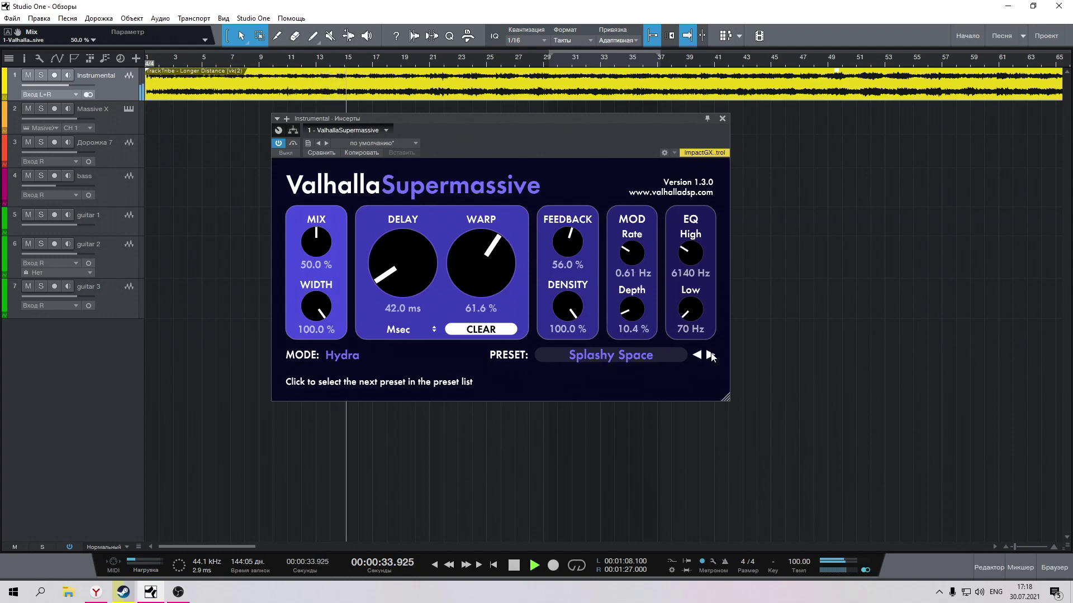
pyautogui.click(711, 356)
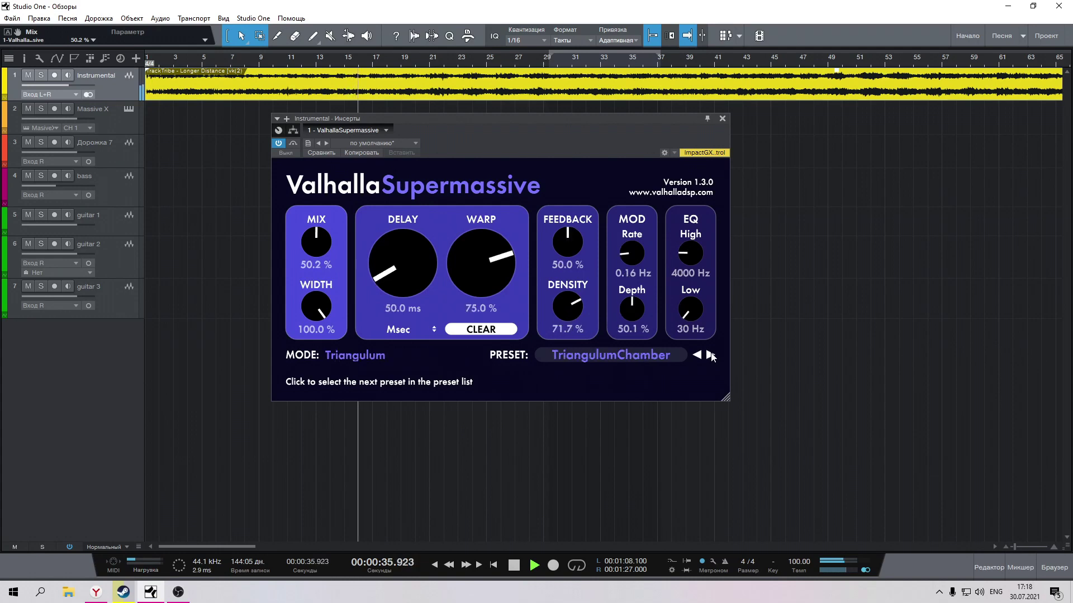
# Audition the consecutive reverb presets from 80s Mod Room through Best Ballad Vocal, Bright Room and CirrusMajorEchoVerb to Dirty Snare.
pyautogui.click(711, 355)
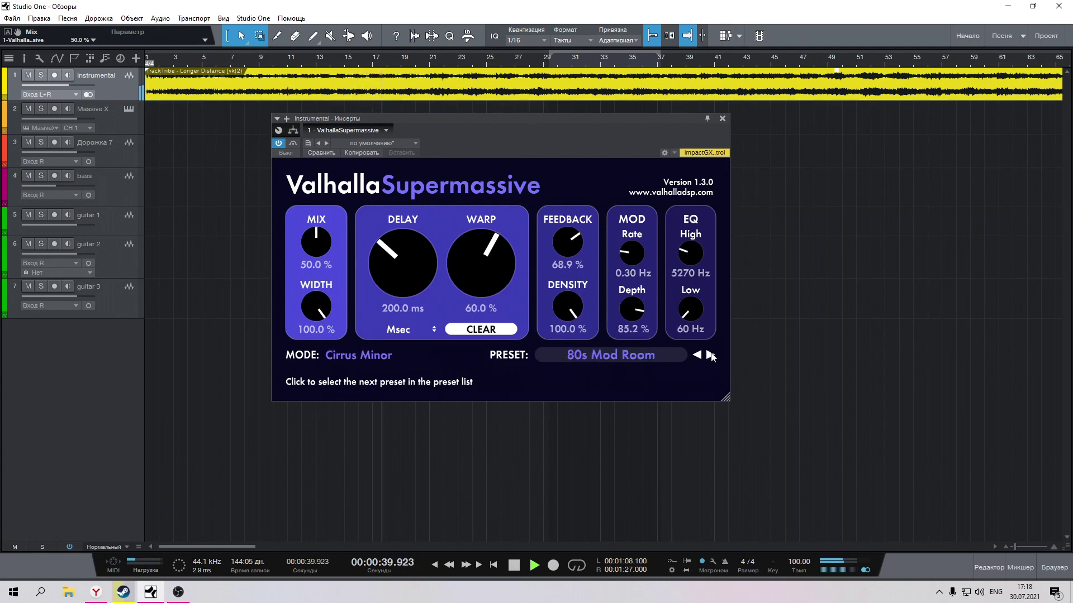
pyautogui.click(710, 355)
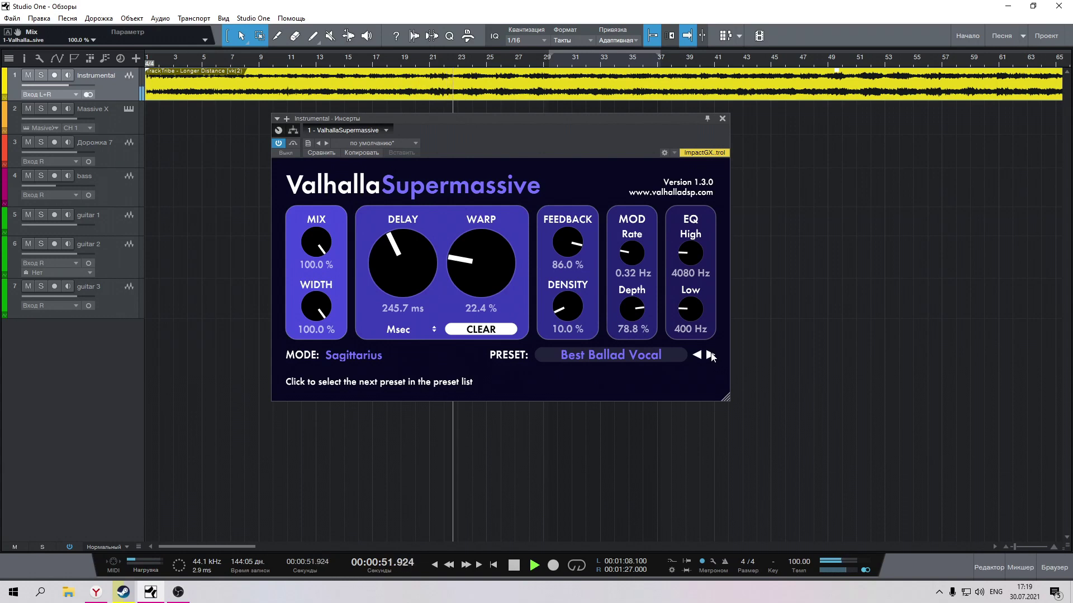
pyautogui.click(710, 356)
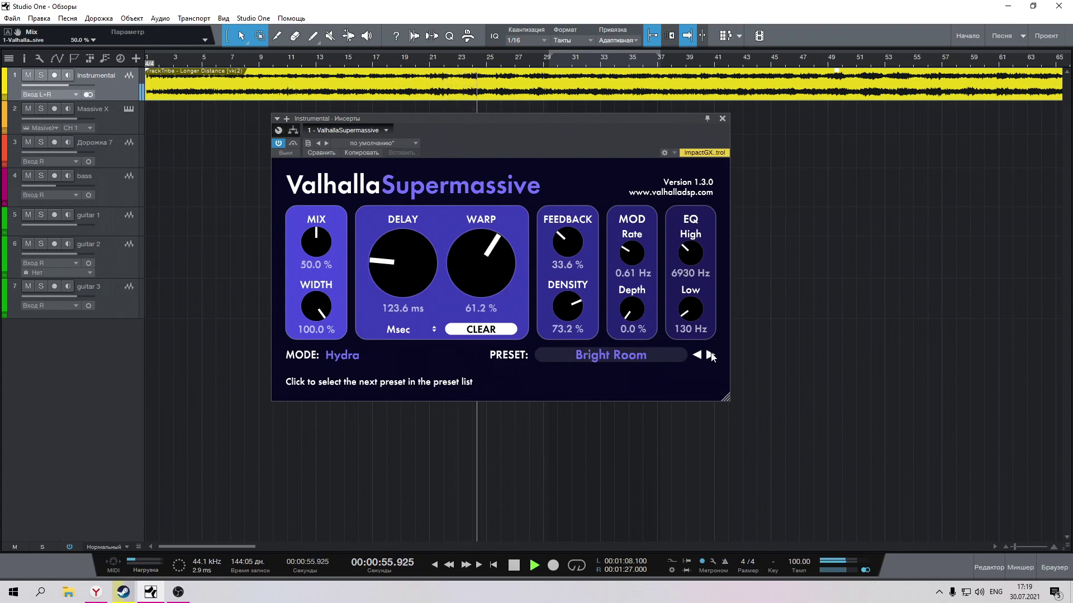
pyautogui.click(710, 355)
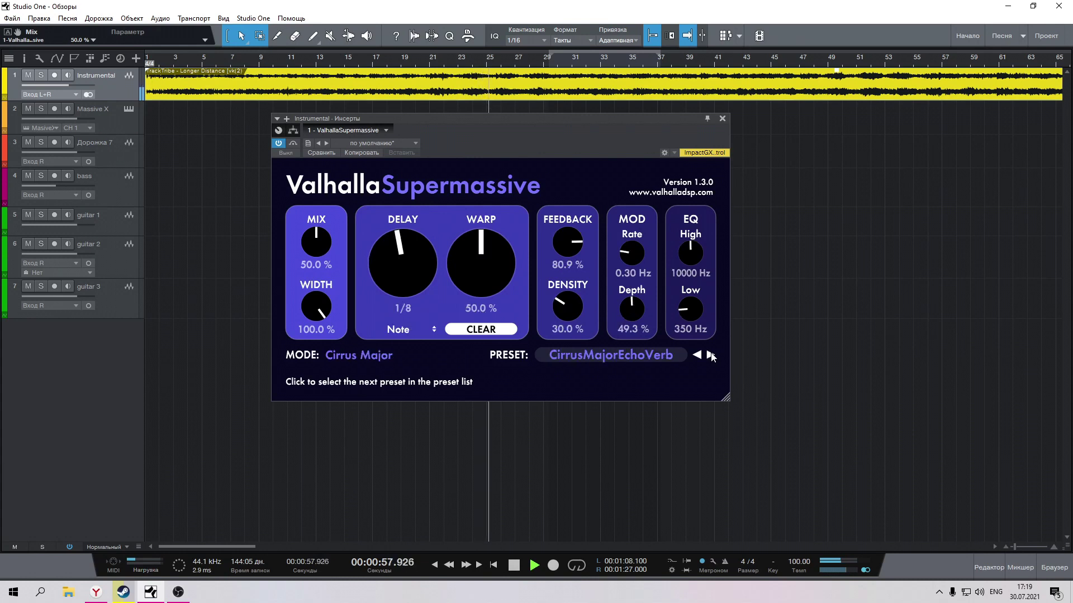
pyautogui.click(710, 355)
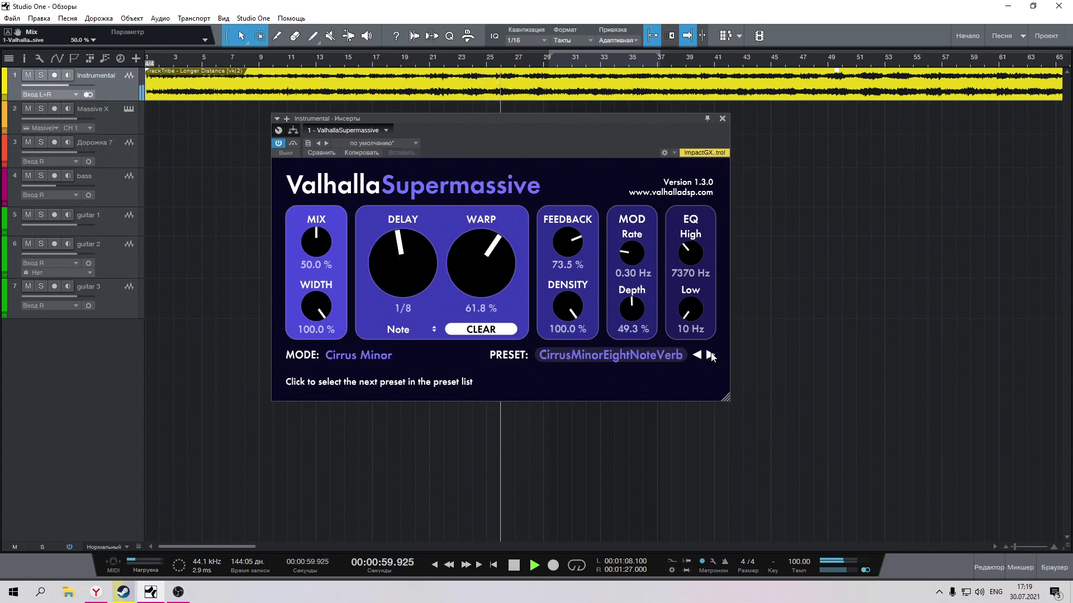
pyautogui.click(710, 355)
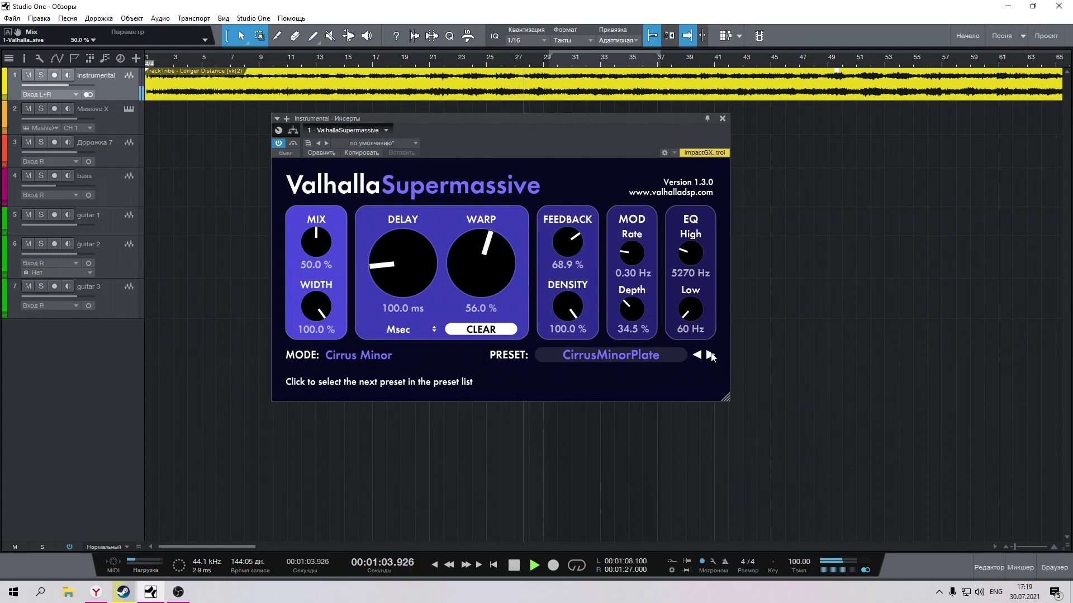
pyautogui.click(710, 356)
# Load the Ice Floe Nowhere To Go preset from the C-Large reverbs and advance to SeaBeams.
pyautogui.click(612, 358)
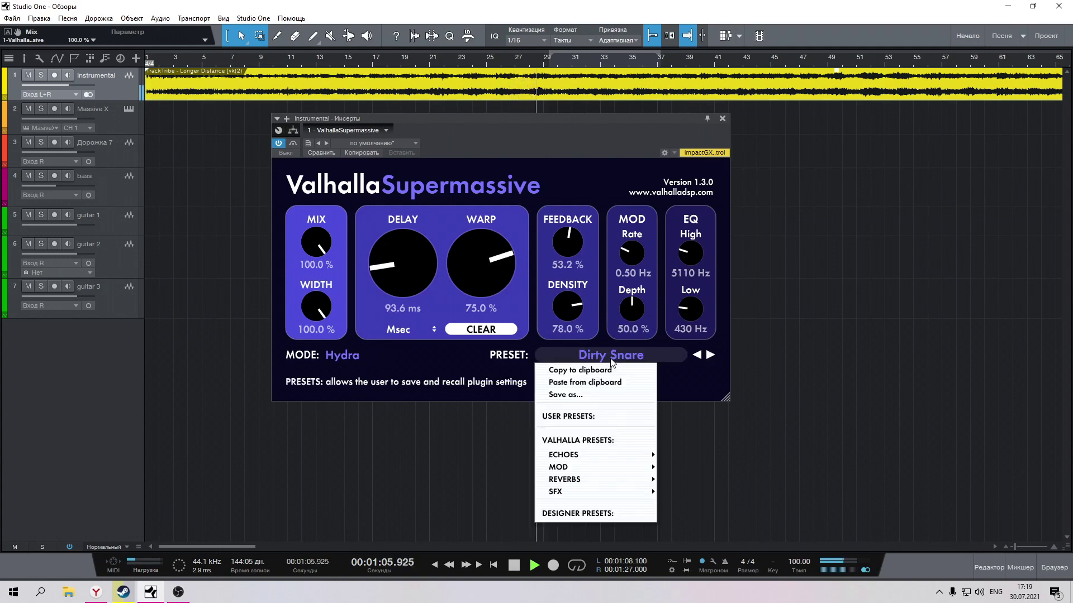
pyautogui.moveTo(584, 481)
pyautogui.moveTo(691, 480)
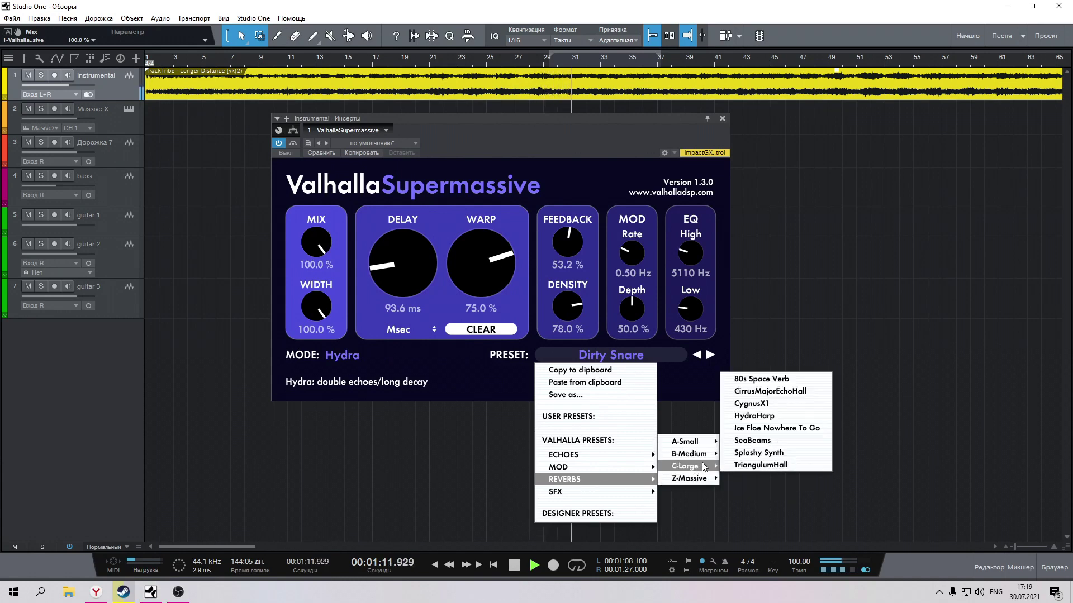
pyautogui.click(764, 428)
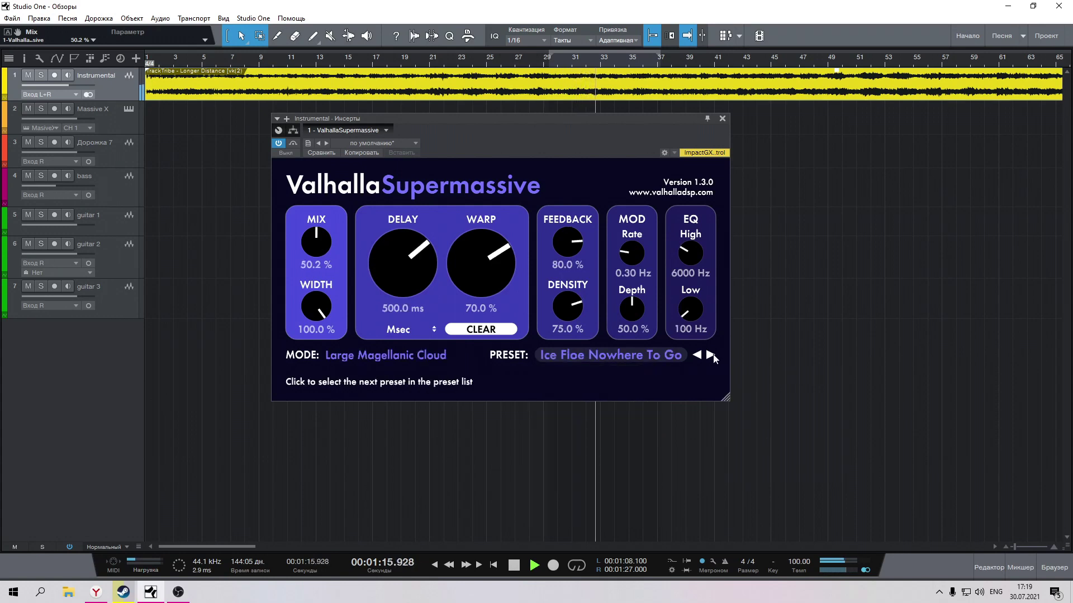
pyautogui.click(714, 356)
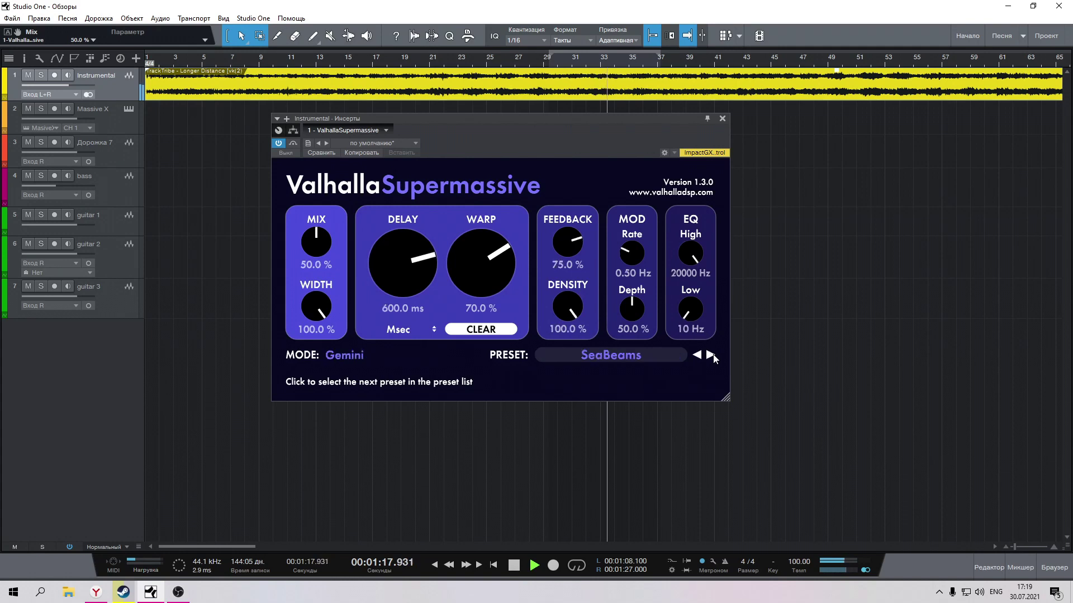
# Load the Boards Of AFX preset from the SFX Magnetars and audition EighthNoteMagnetar, Gauzyverb and Swollen Pad after it.
pyautogui.click(629, 357)
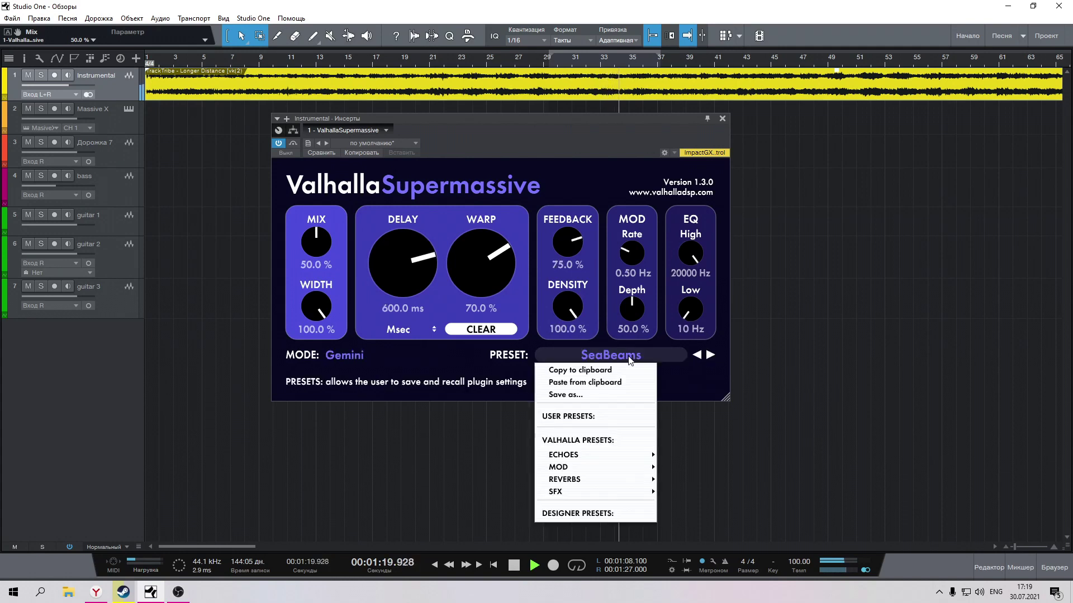
pyautogui.moveTo(615, 491)
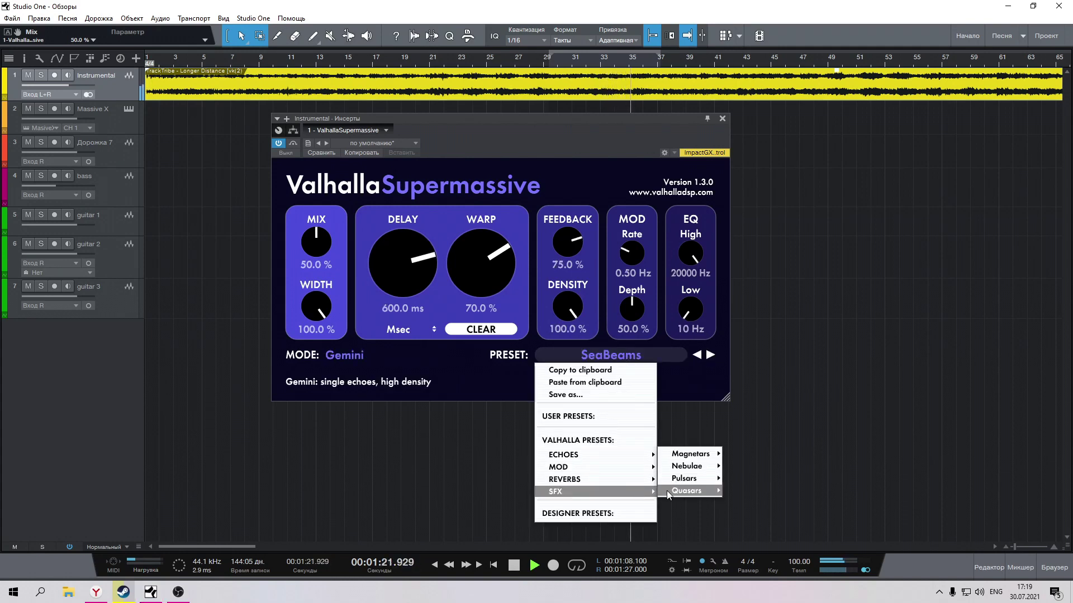
pyautogui.moveTo(703, 457)
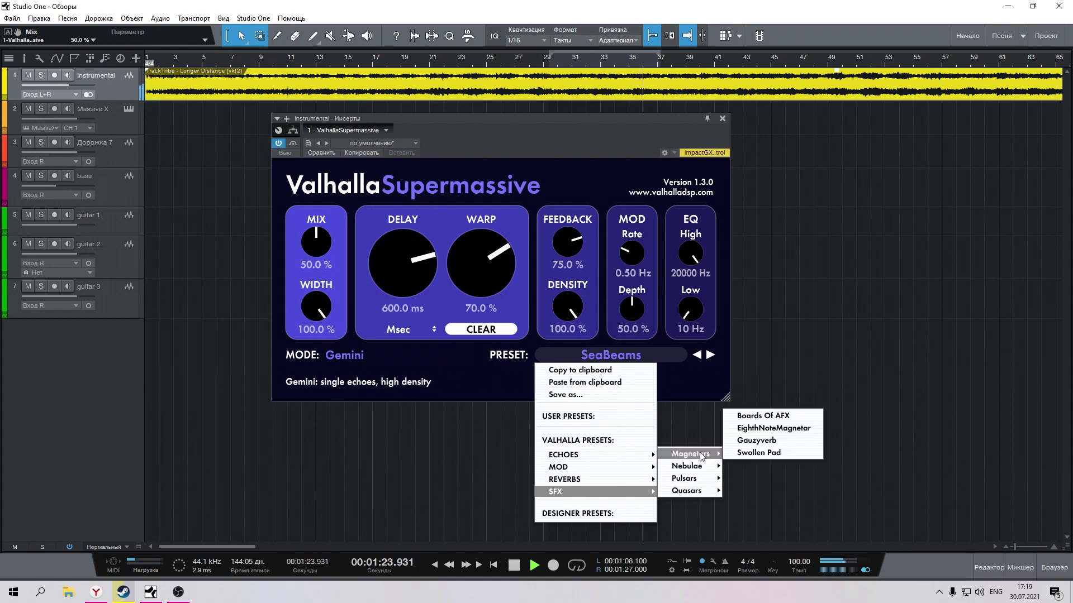
pyautogui.click(761, 416)
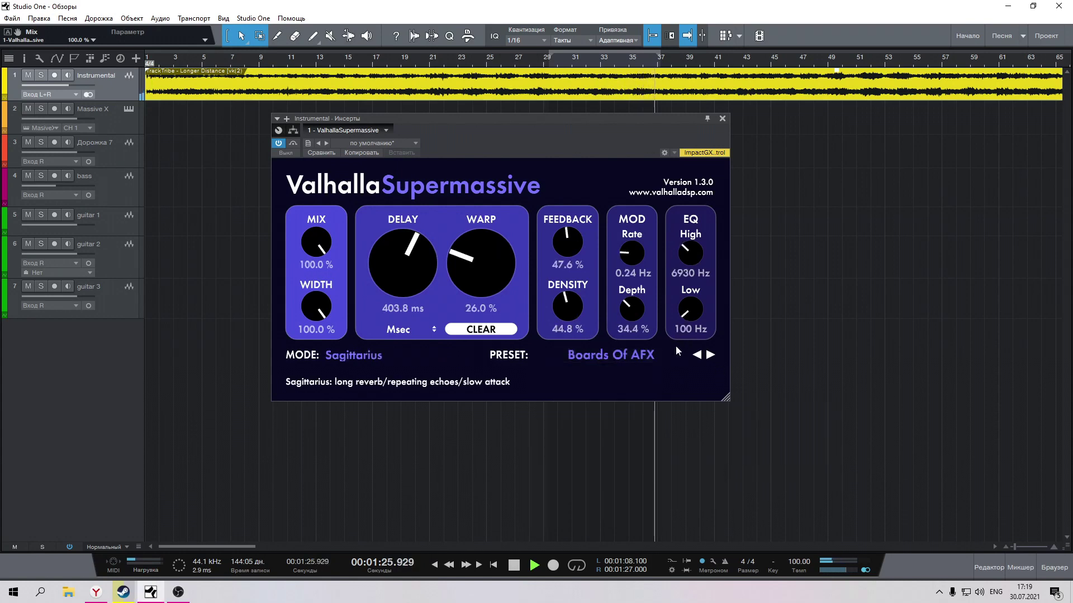
pyautogui.click(710, 356)
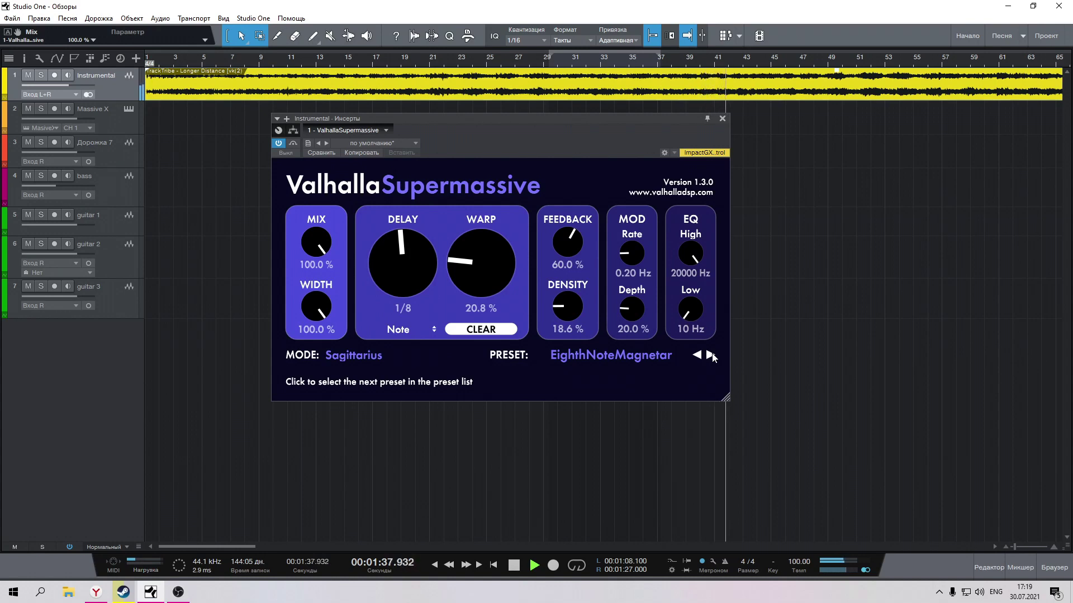
pyautogui.click(709, 355)
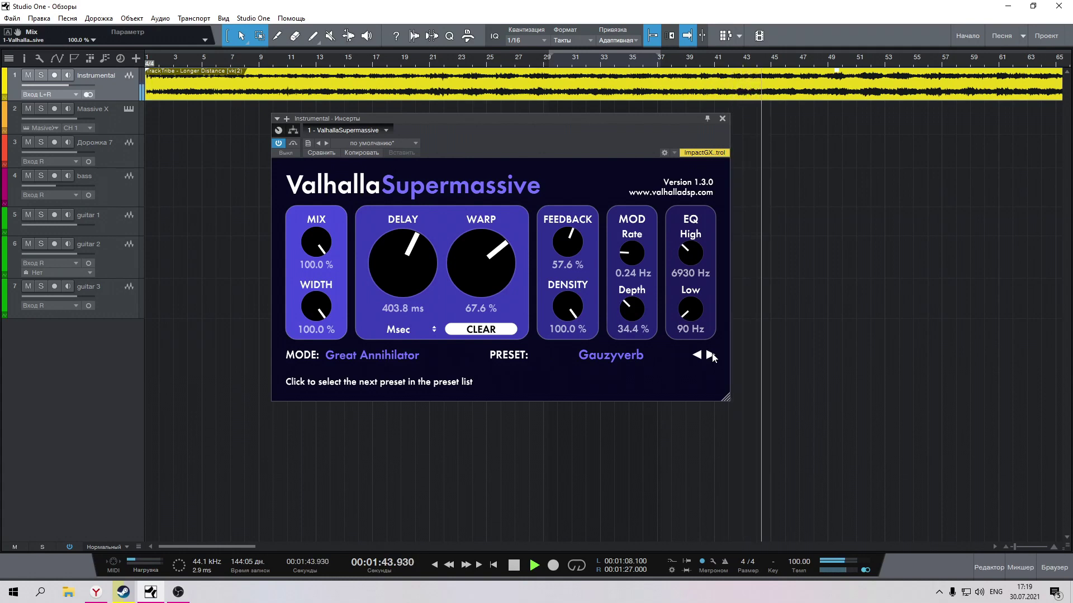
pyautogui.click(623, 353)
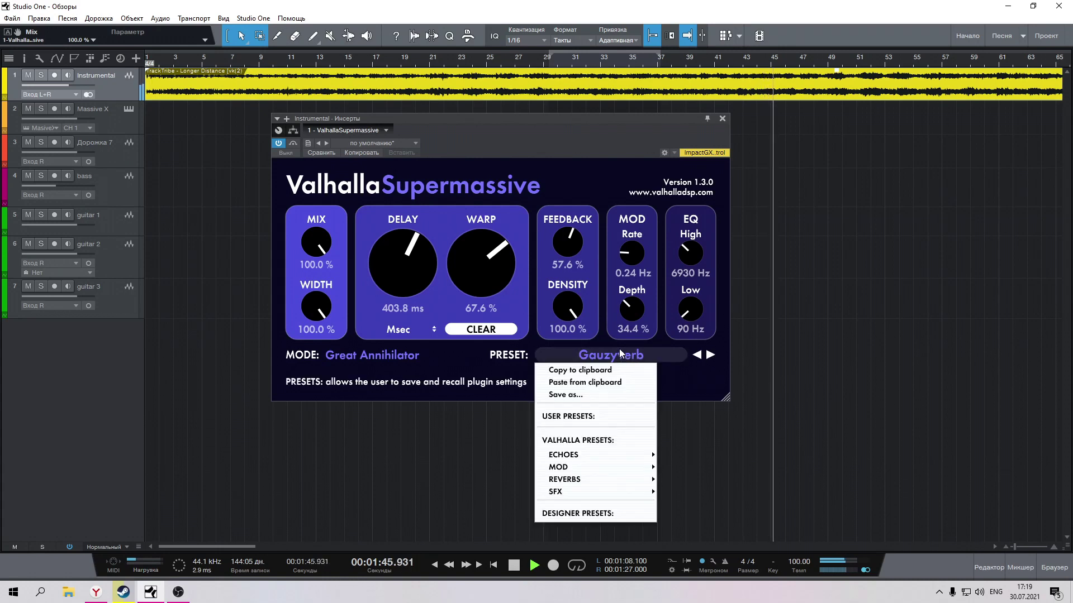
pyautogui.click(711, 355)
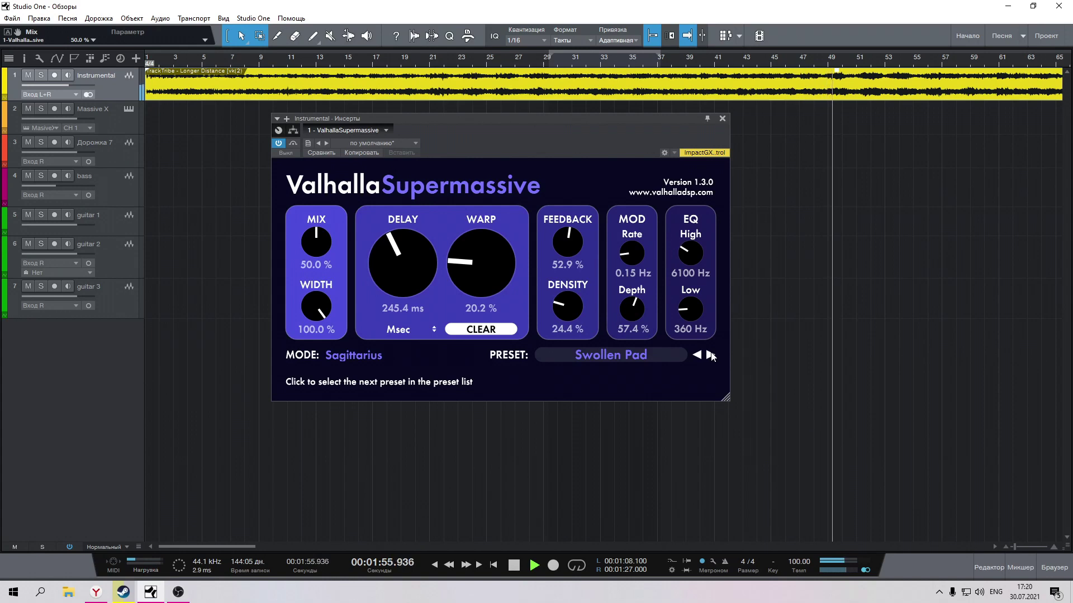
# Audition the presets following Swollen Pad: Barnard 33, DarkHorse, Horsehead and Planetarium.
pyautogui.click(709, 355)
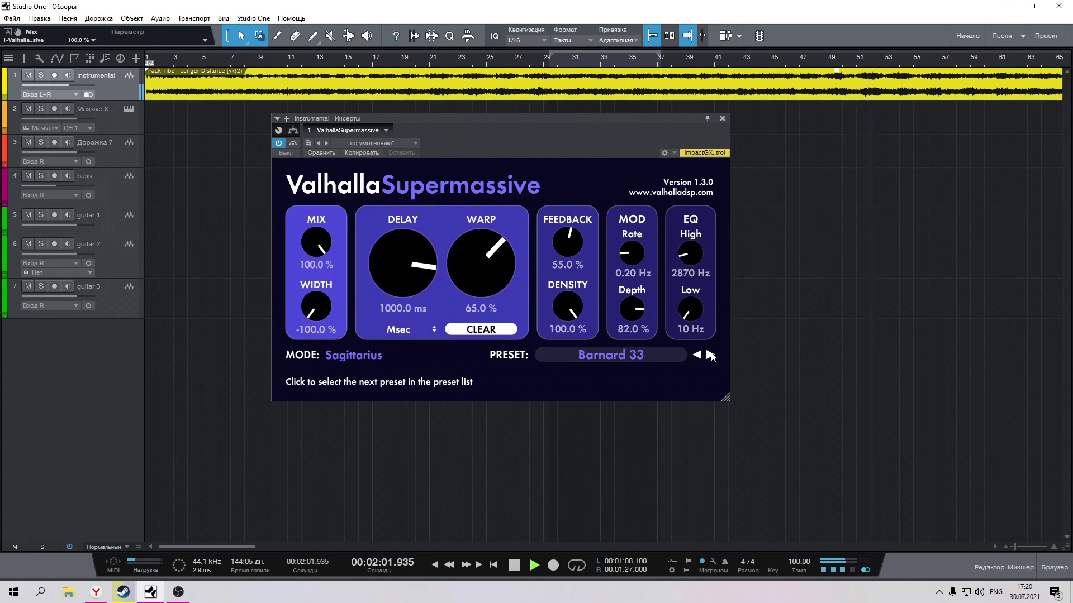
pyautogui.click(710, 355)
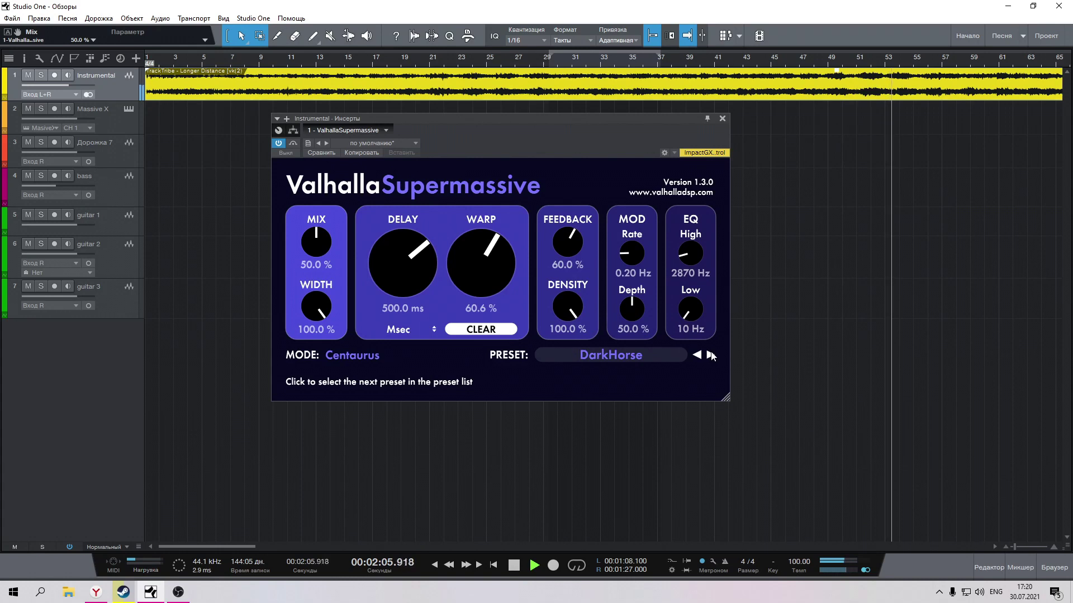
pyautogui.click(710, 356)
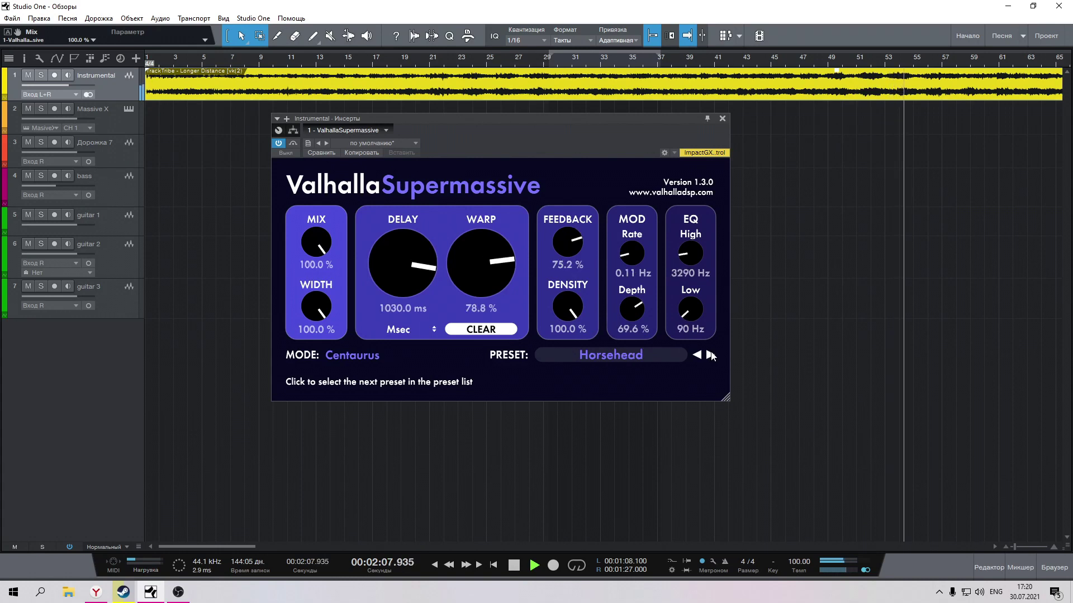
pyautogui.press('w')
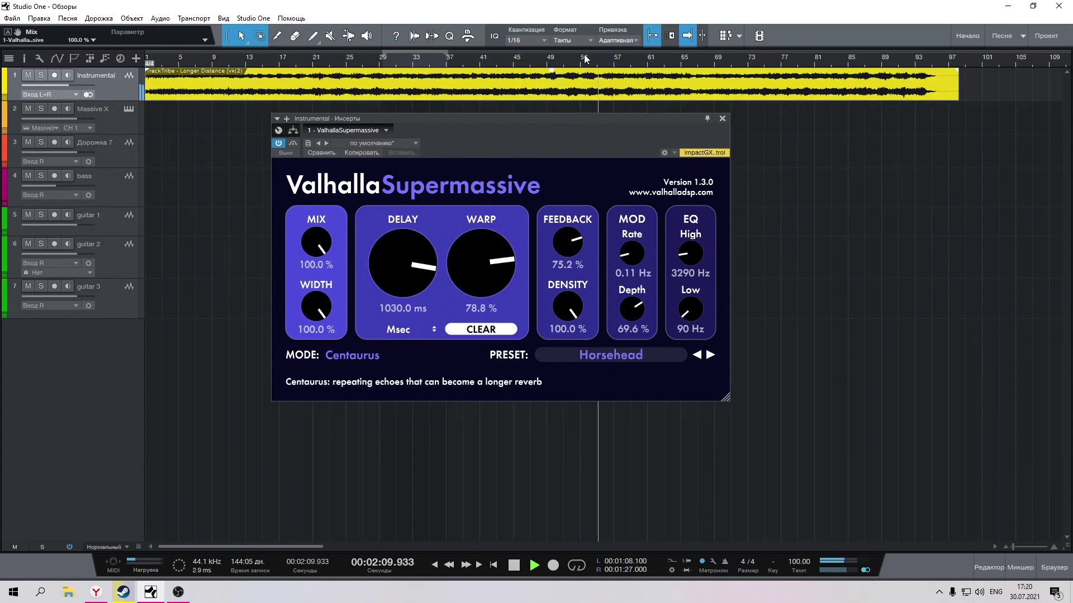
pyautogui.click(710, 355)
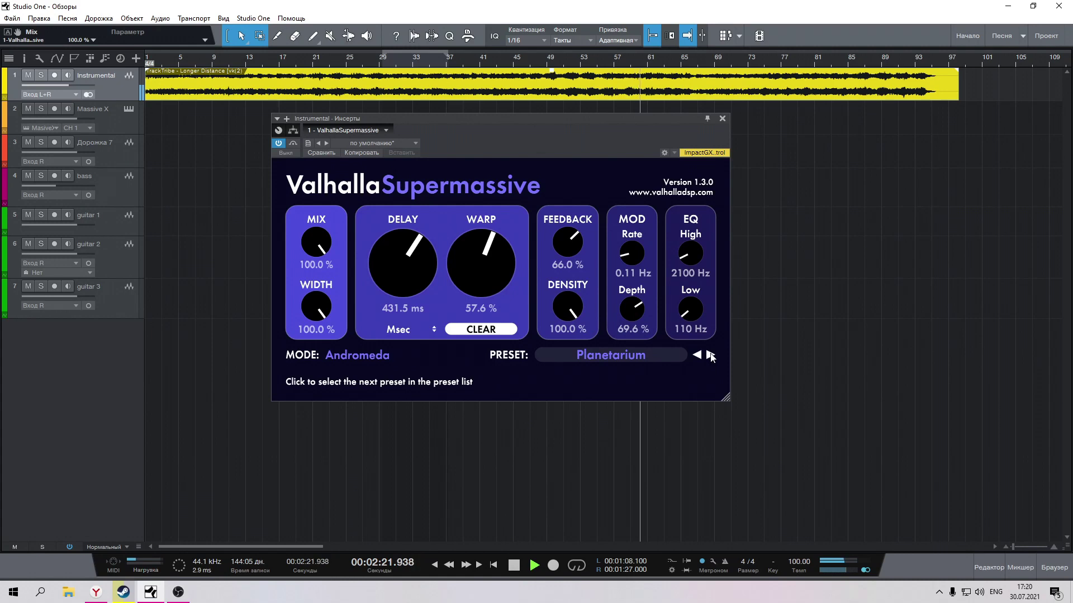
# Audition the two presets following Planetarium: Pulse Synth and SixteenthNoteSentry.
pyautogui.click(710, 356)
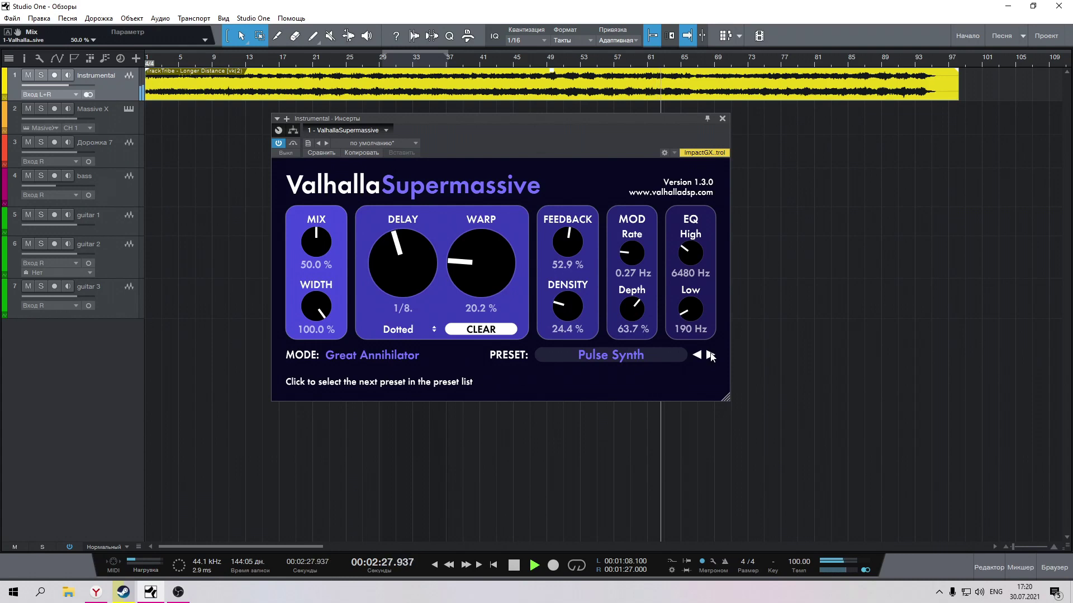
pyautogui.click(710, 355)
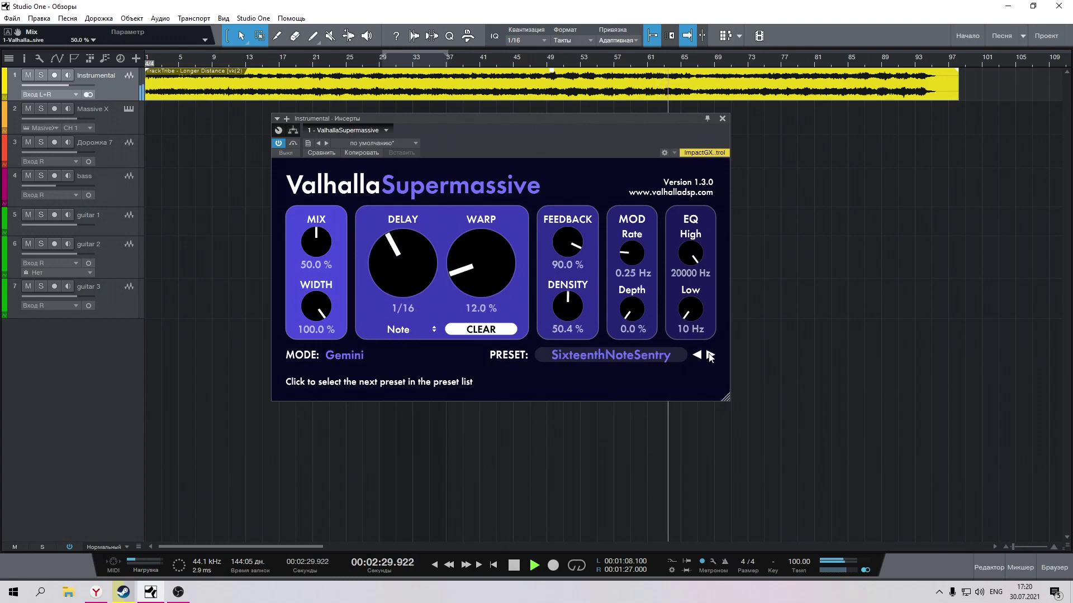
# Load the AmbienceChorus preset from the MOD Ambience group and audition MellowAmbience and Small Dark Room after it.
pyautogui.click(624, 355)
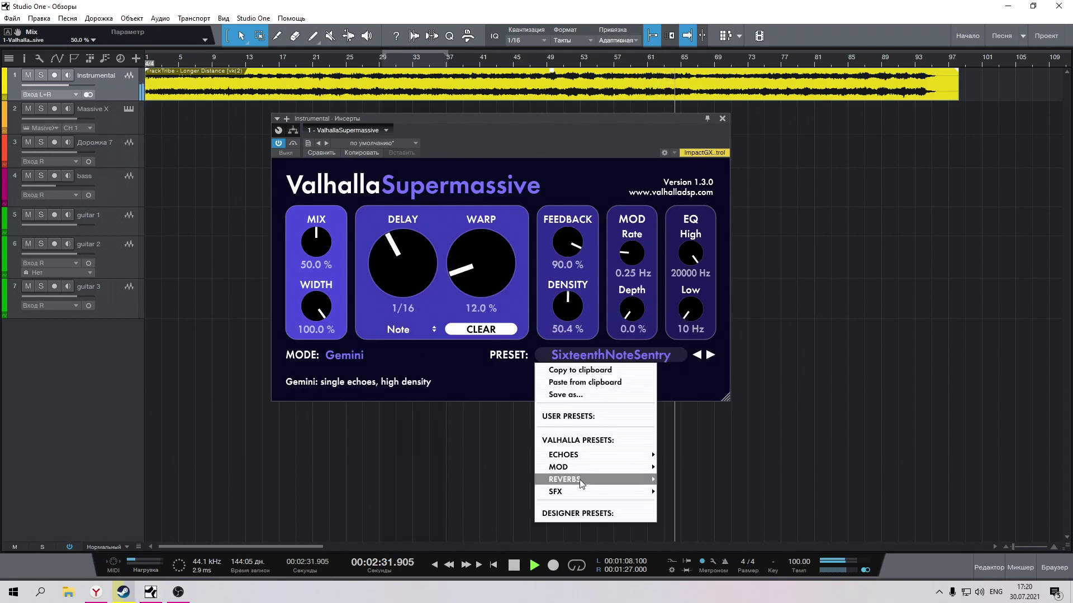
pyautogui.moveTo(584, 467)
pyautogui.moveTo(695, 429)
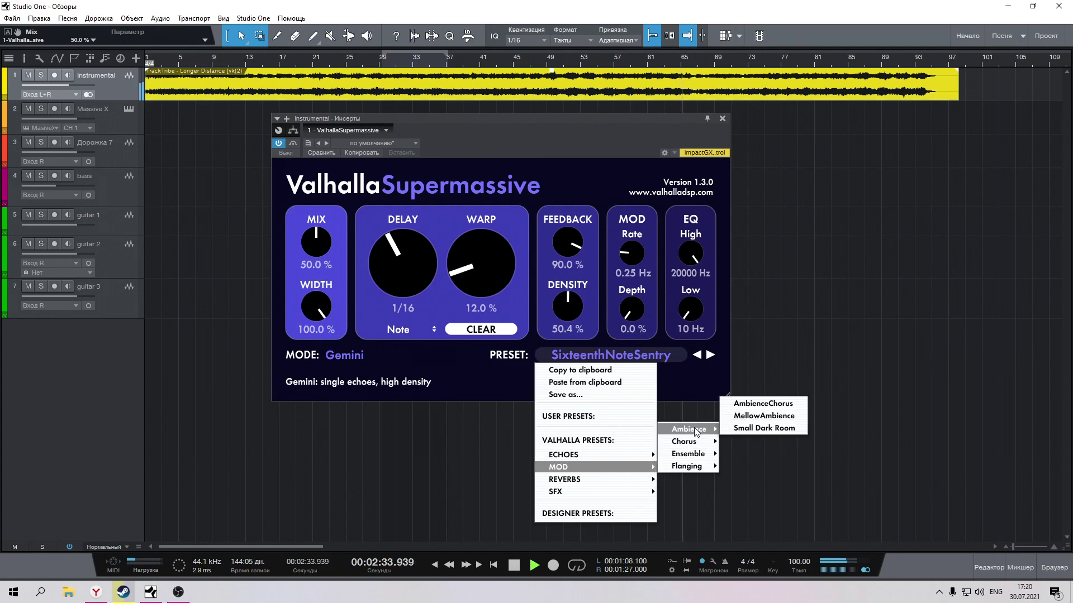
pyautogui.click(752, 404)
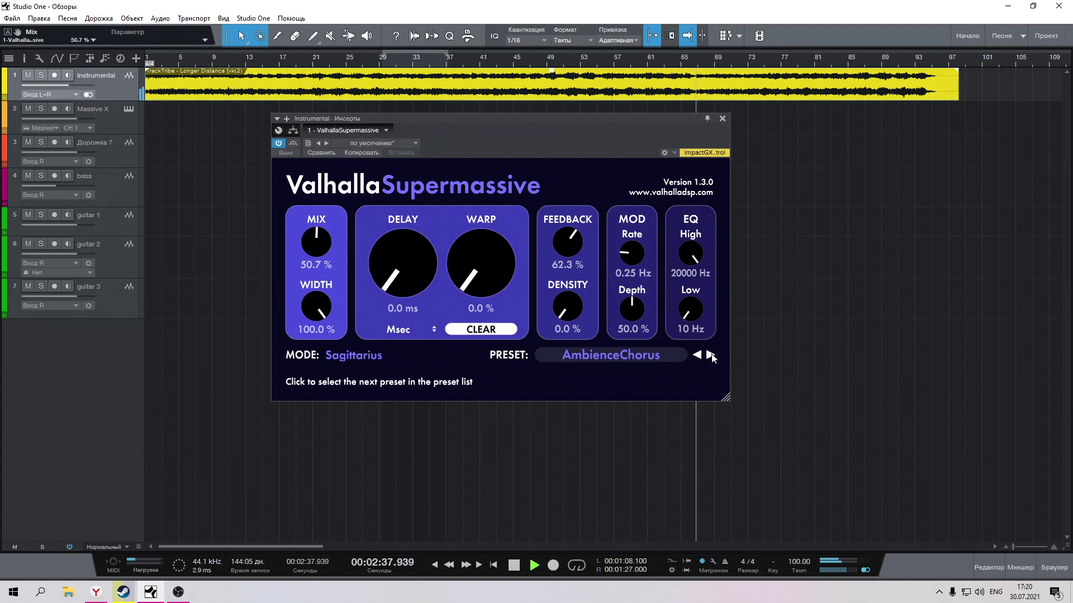
pyautogui.click(710, 356)
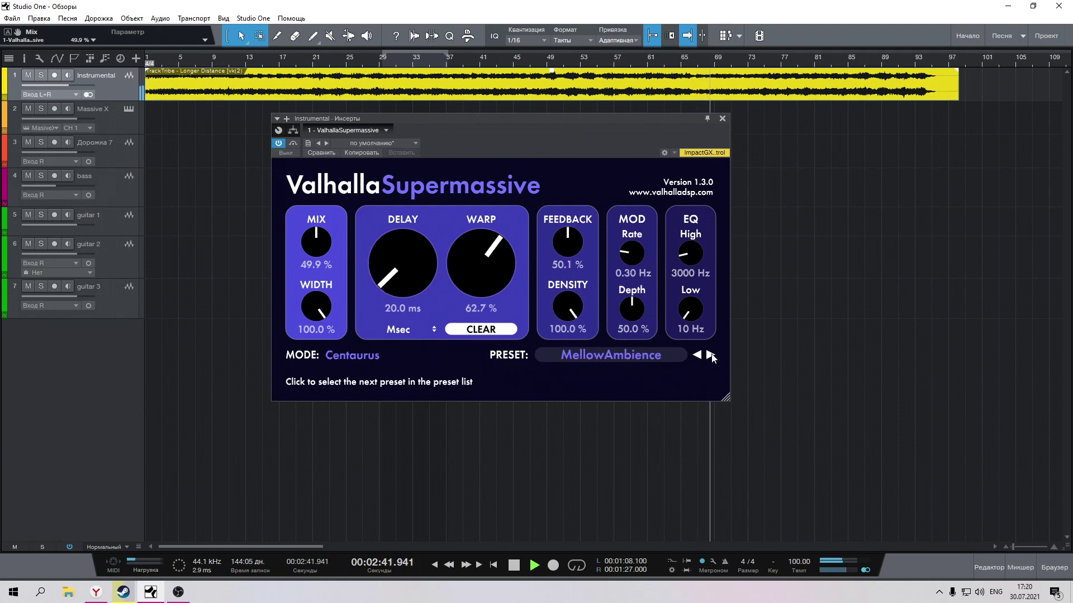
pyautogui.click(710, 355)
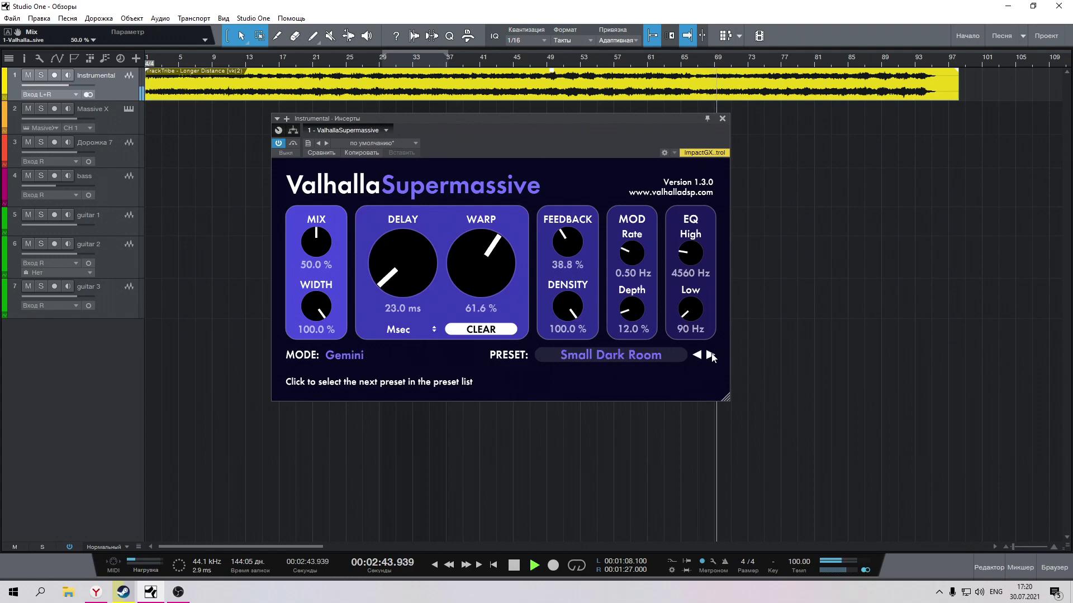
# Audition the consecutive modulation presets Chorus Slap, EightVoiceChorus, FourVoiceSynthChorus and SixteenVoiceChorus, ending on FastEnsemble.
pyautogui.click(710, 356)
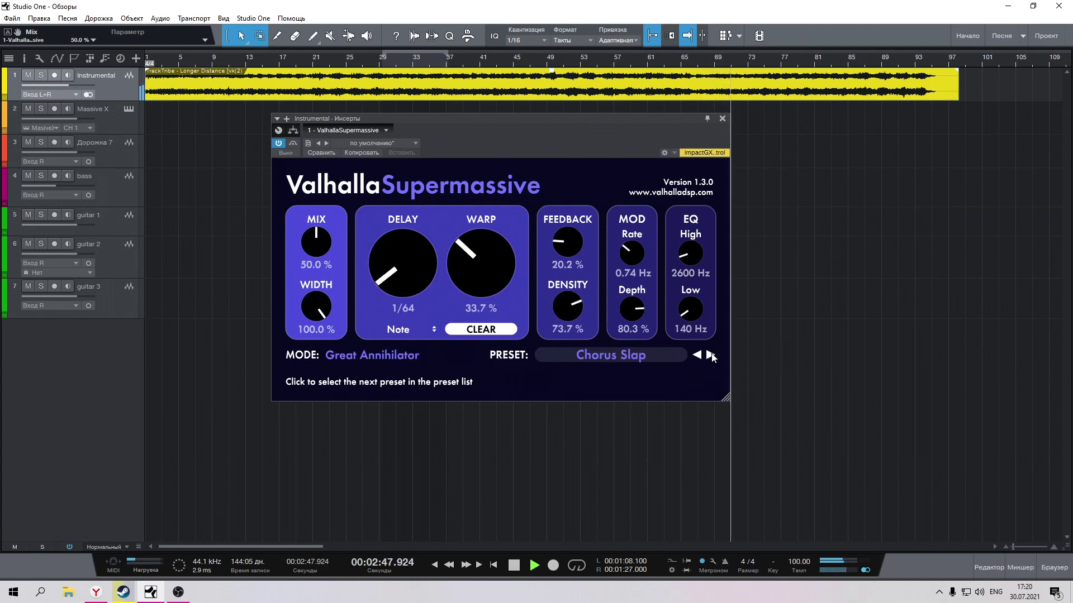
pyautogui.click(710, 355)
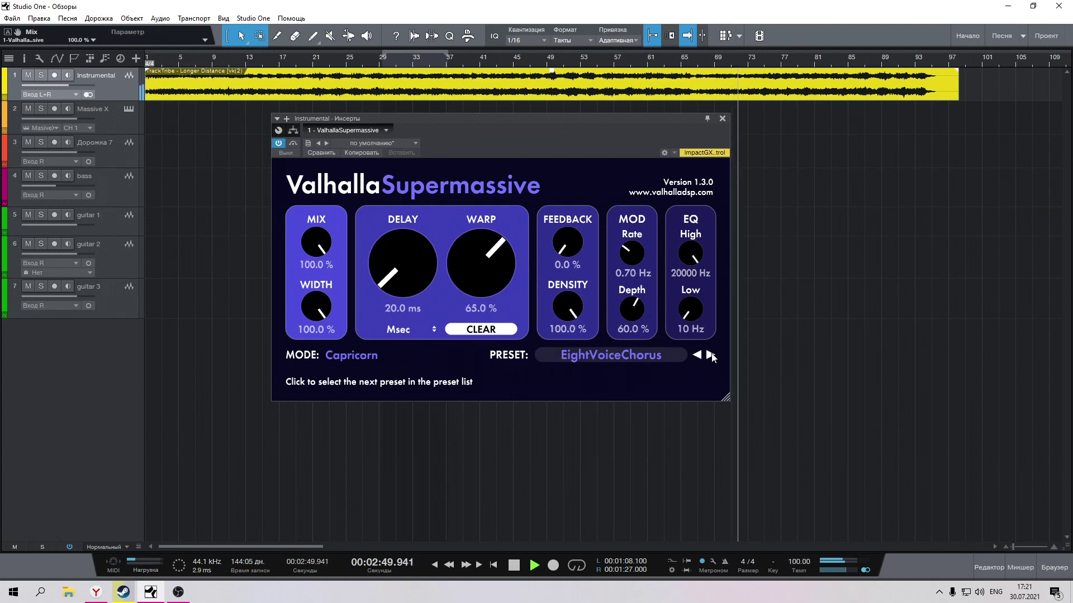
pyautogui.click(710, 355)
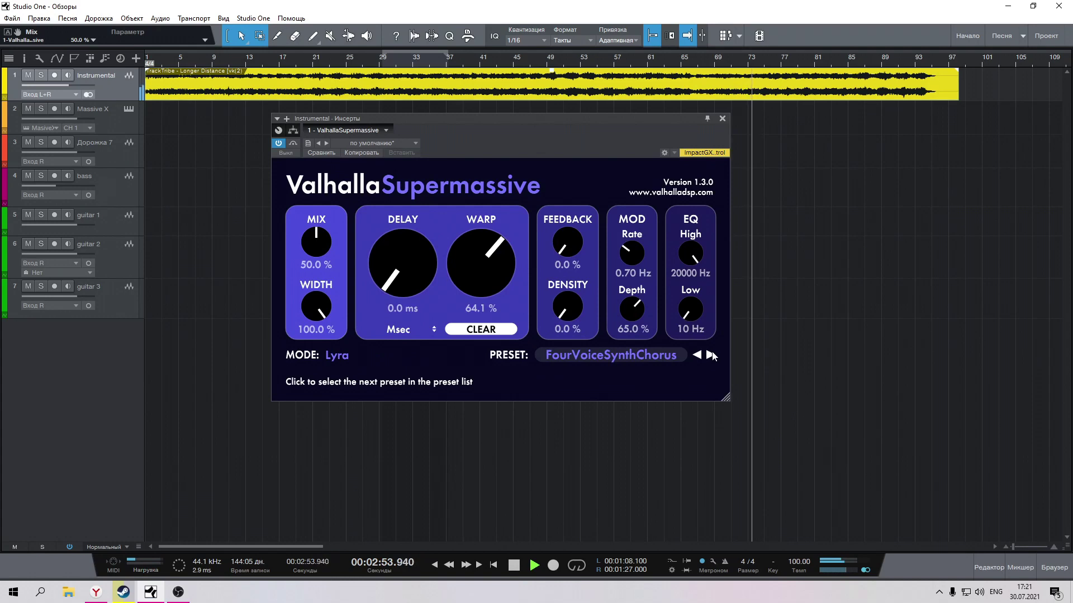
pyautogui.click(710, 355)
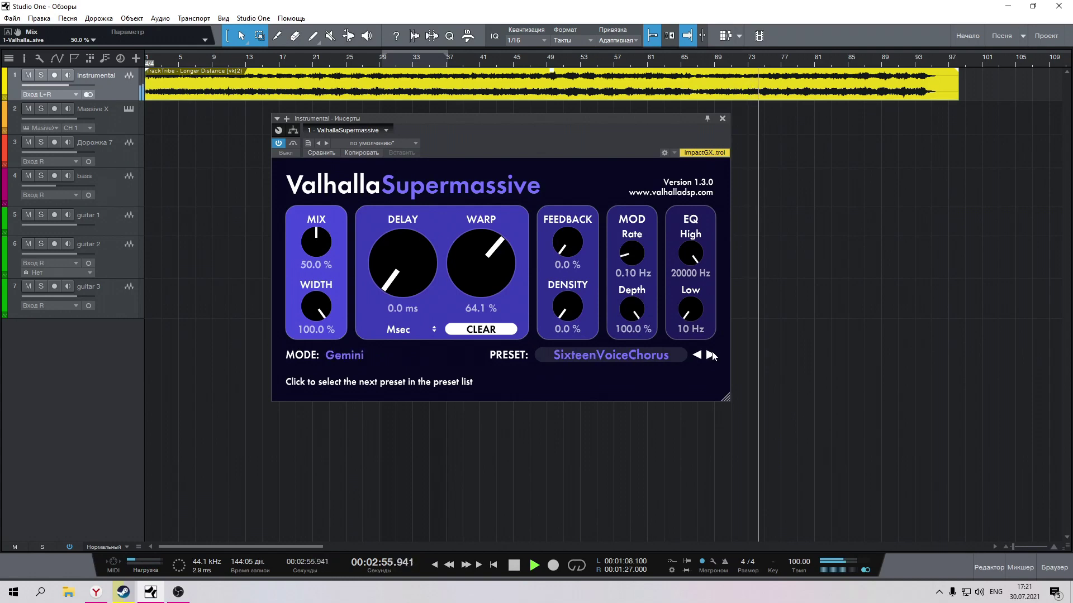
pyautogui.click(711, 355)
# Load the Palm Mute preset from the Guitar echoes and audition Reverse Eighth-note and Soupy Eighth-note after it.
pyautogui.click(629, 357)
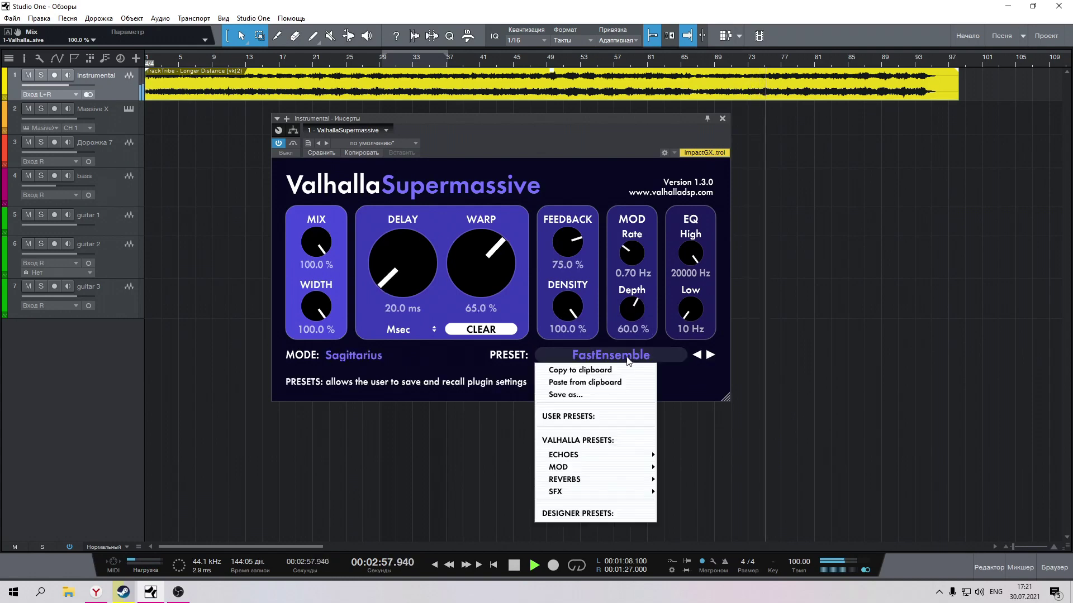
pyautogui.moveTo(608, 454)
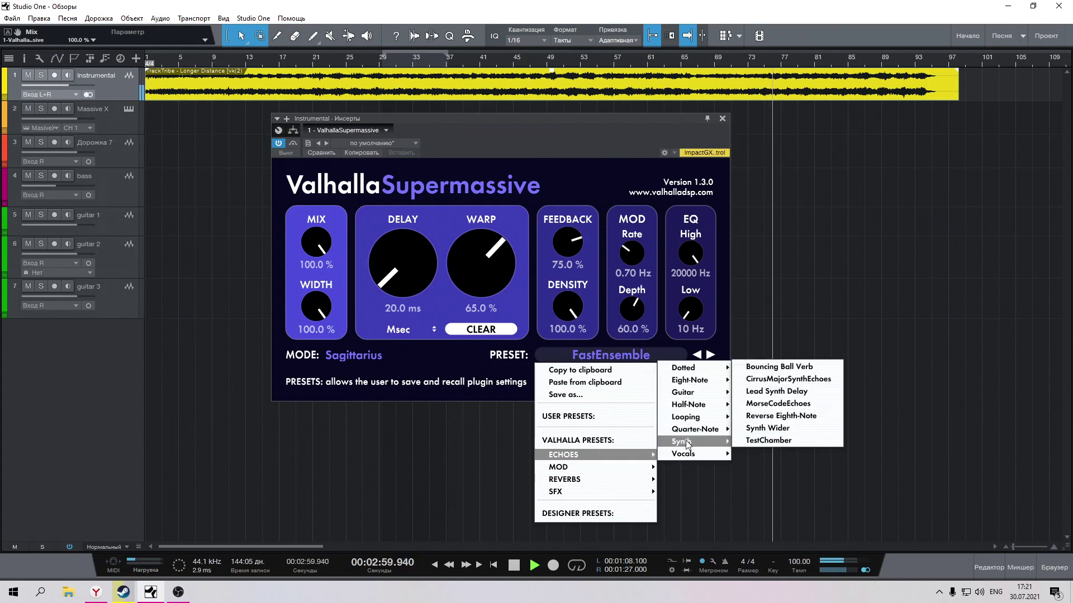
pyautogui.moveTo(693, 393)
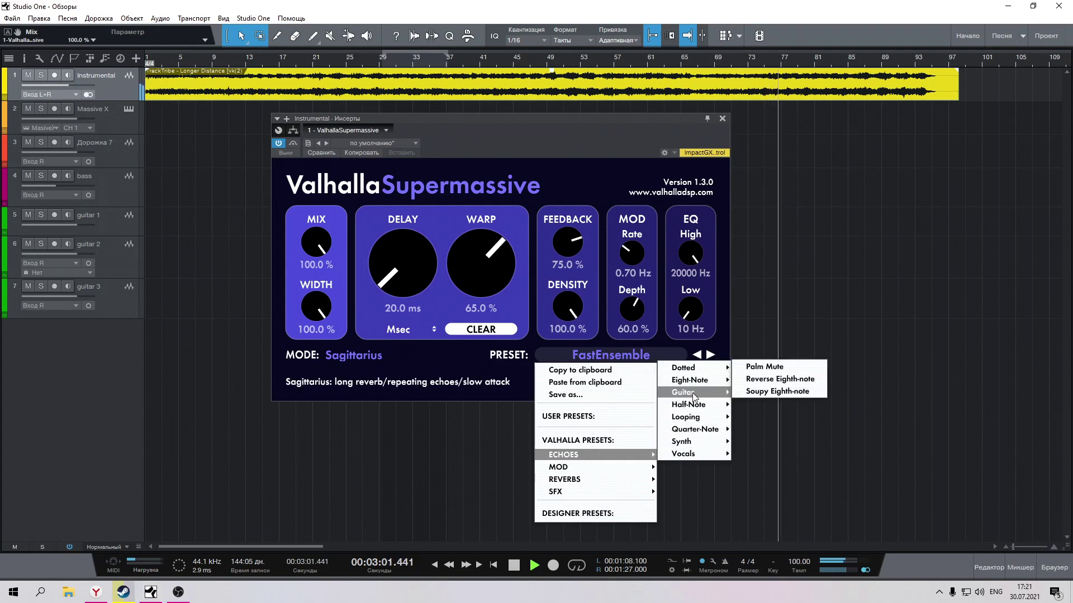
pyautogui.click(763, 366)
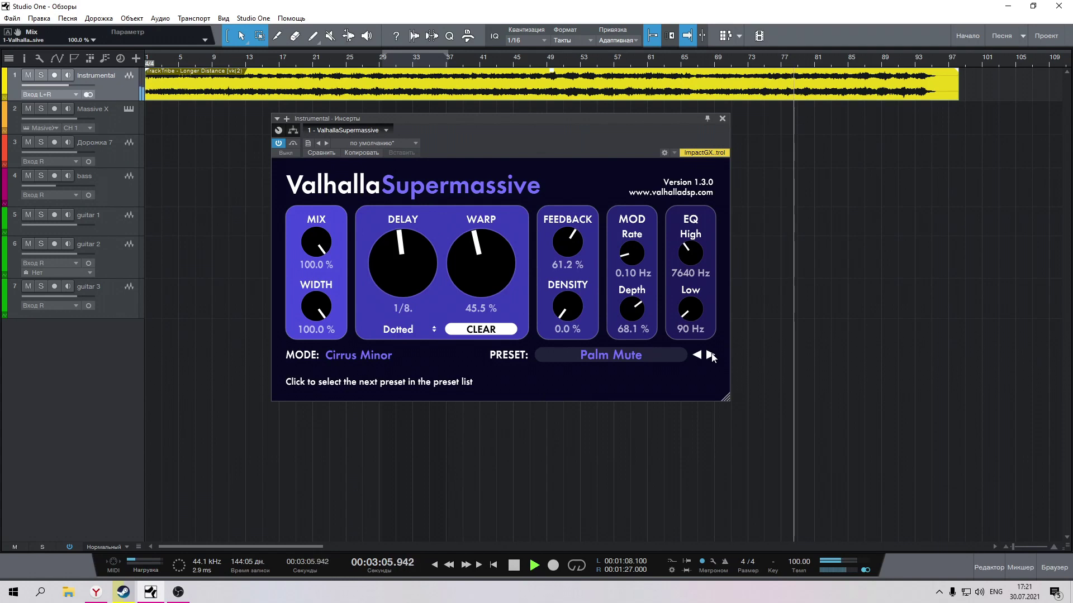
pyautogui.click(711, 356)
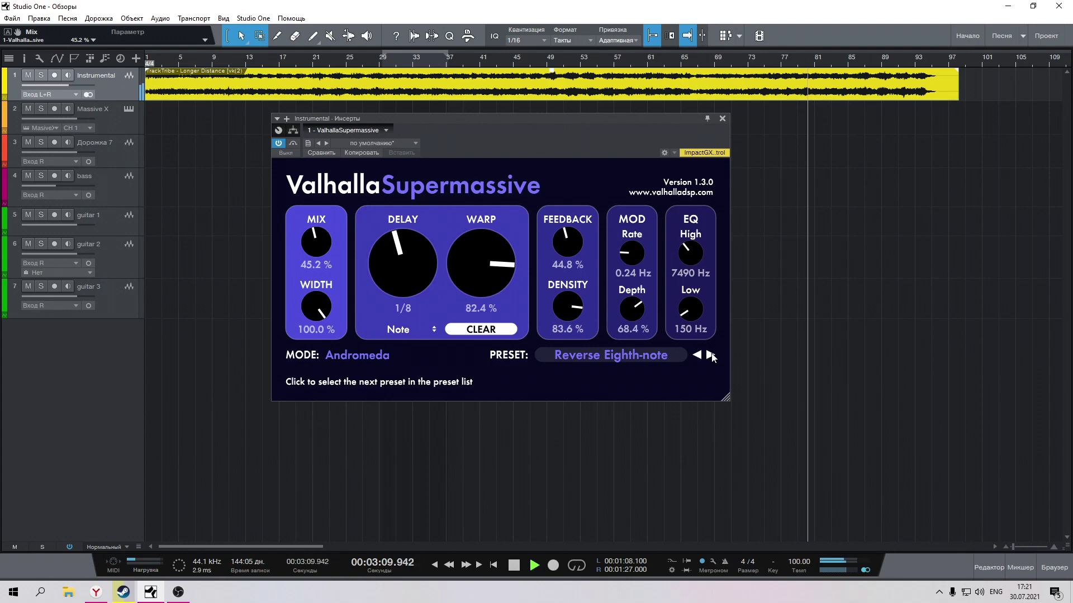
pyautogui.click(711, 356)
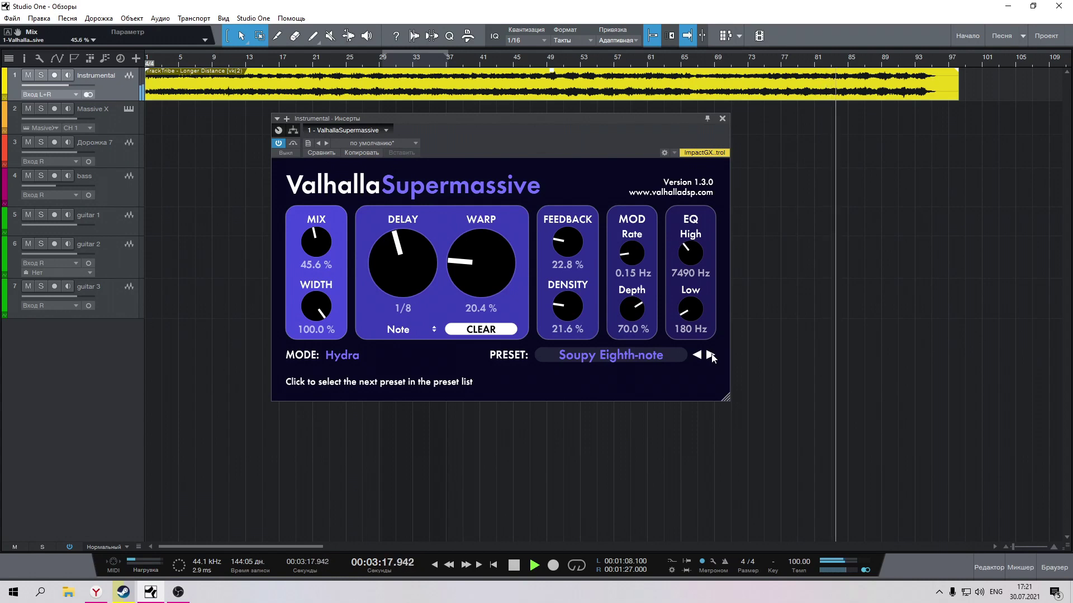
# Audition the Filtered Half-note, HalfNoteCluster and HalfNoteSpray presets, and raise HalfNoteSpray's mix to 100 %.
pyautogui.click(710, 356)
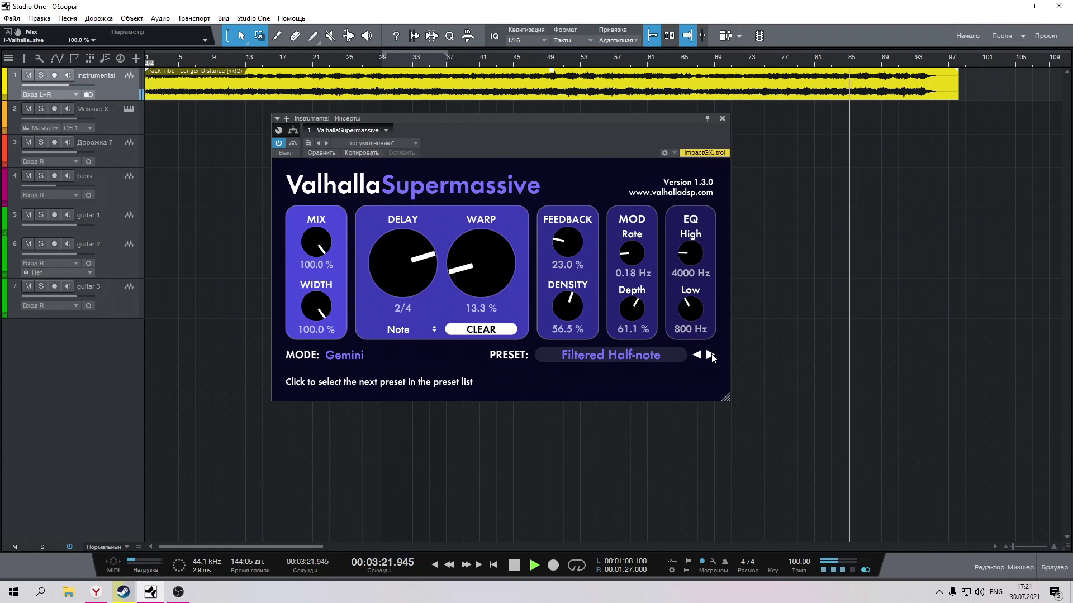
pyautogui.click(711, 356)
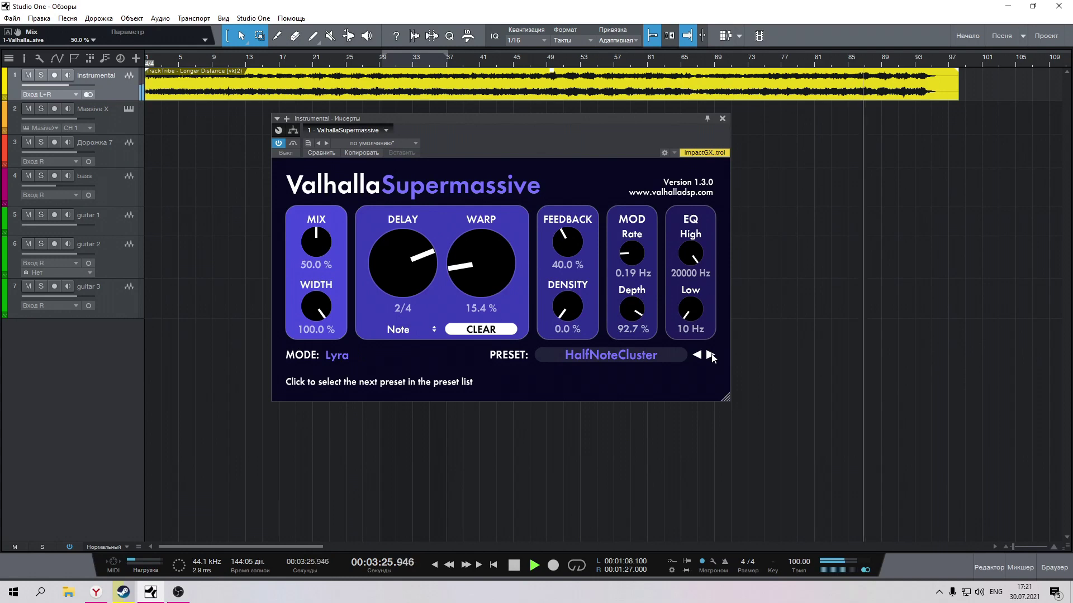
pyautogui.click(711, 355)
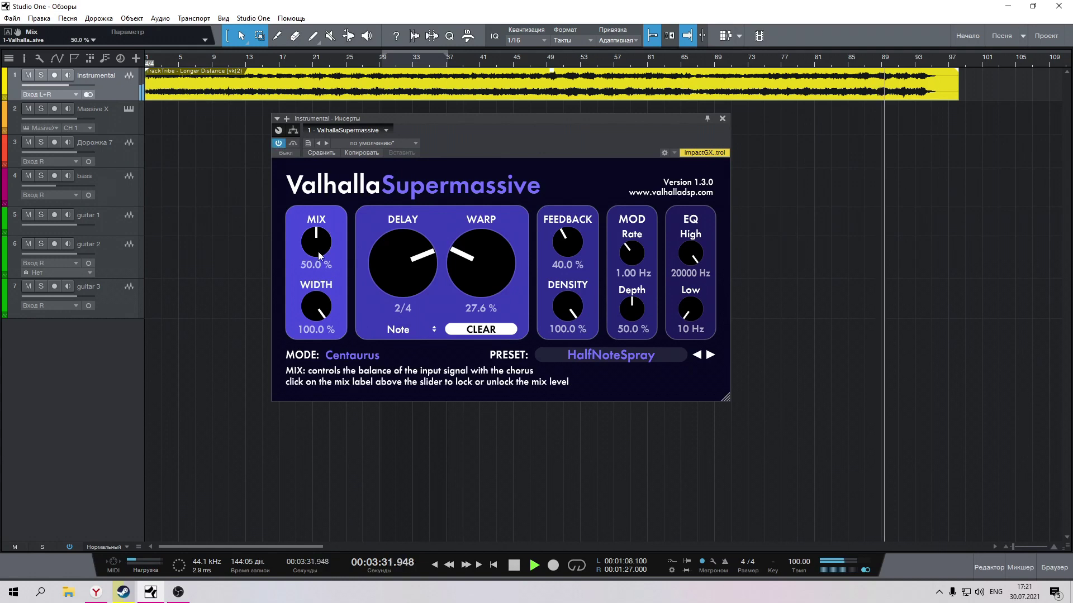
pyautogui.moveTo(318, 251); pyautogui.dragTo(316, 162)
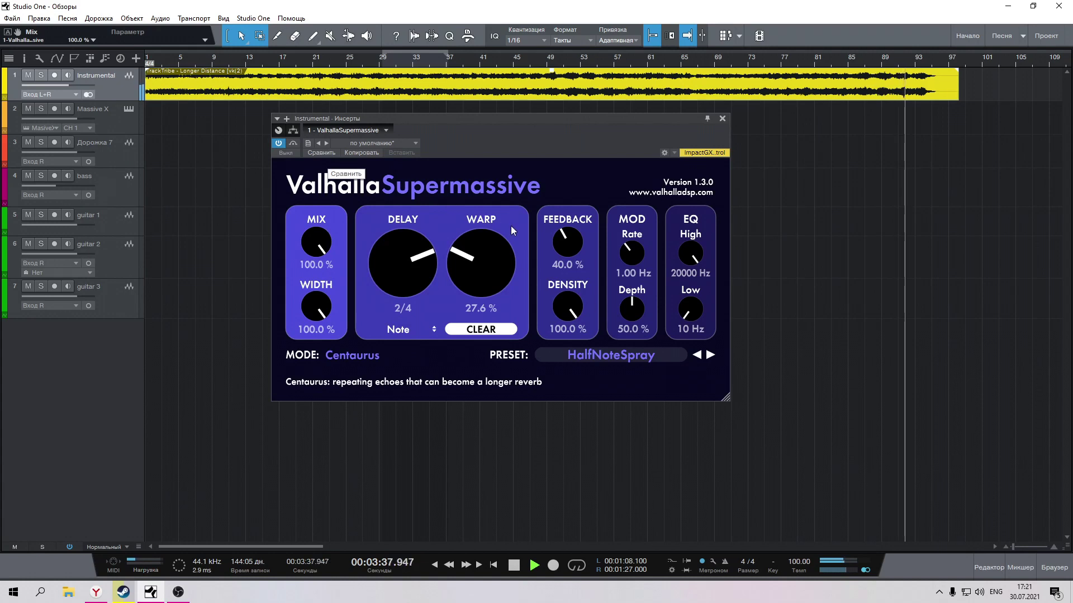
# Stop playback of the instrumental track and clear the plugin's remaining echoes.
pyautogui.press('space')
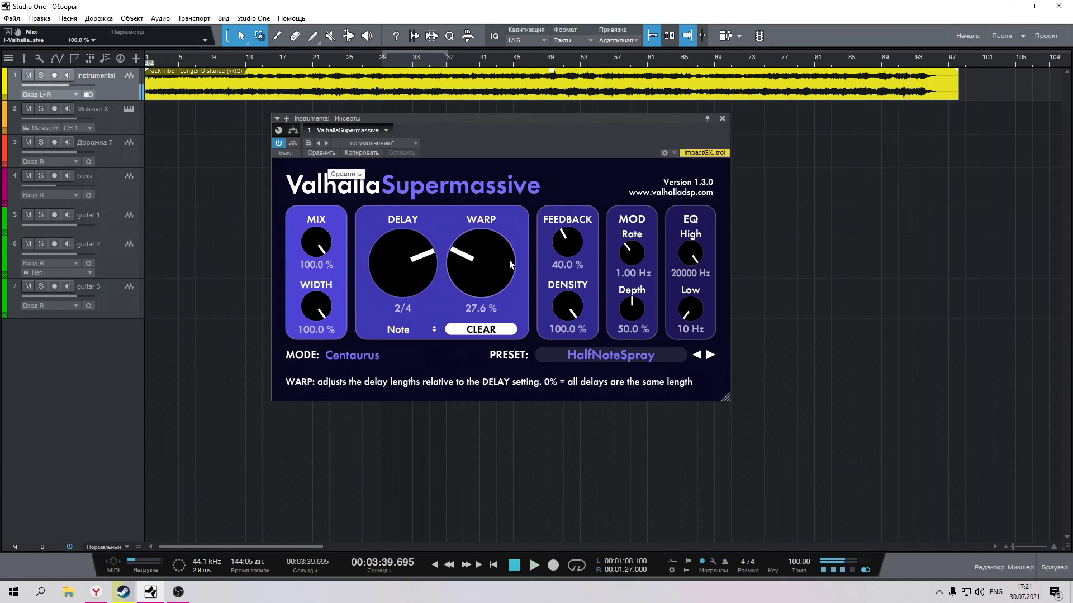
pyautogui.click(485, 330)
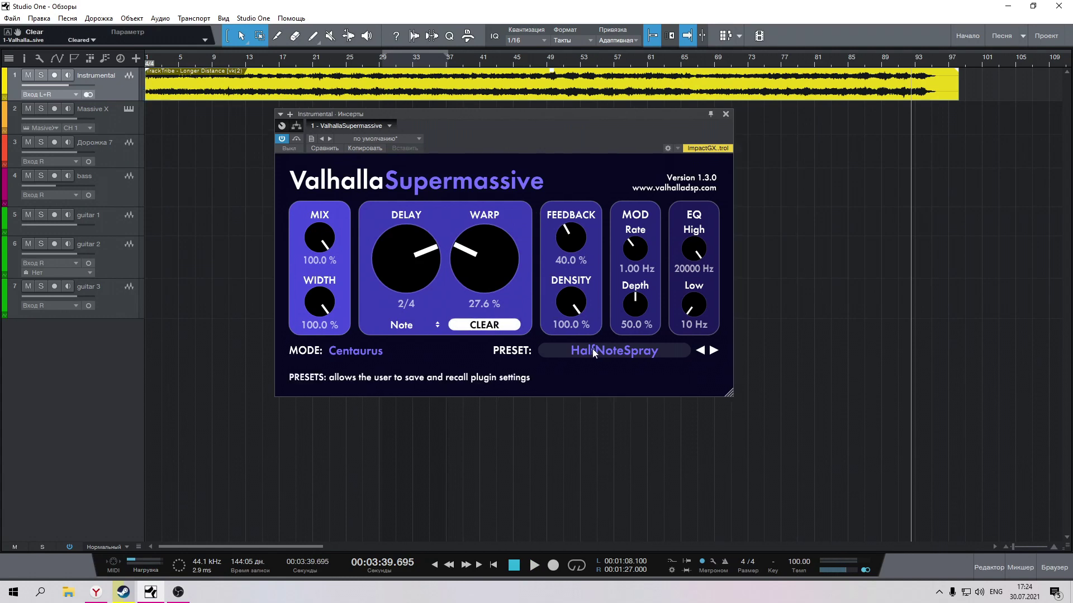
pyautogui.click(593, 350)
pyautogui.moveTo(585, 465)
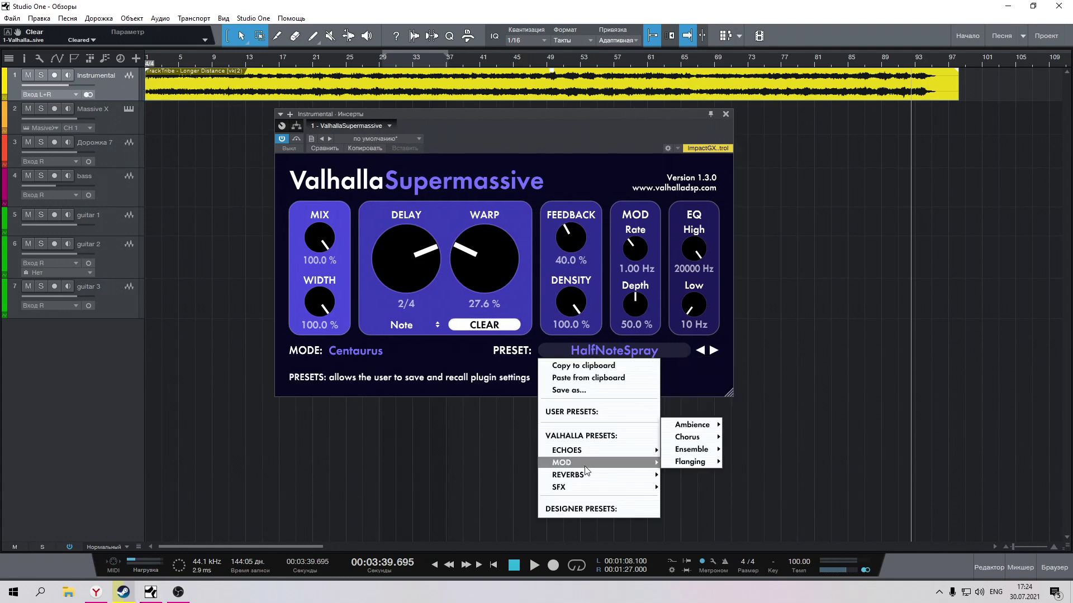
pyautogui.moveTo(699, 438)
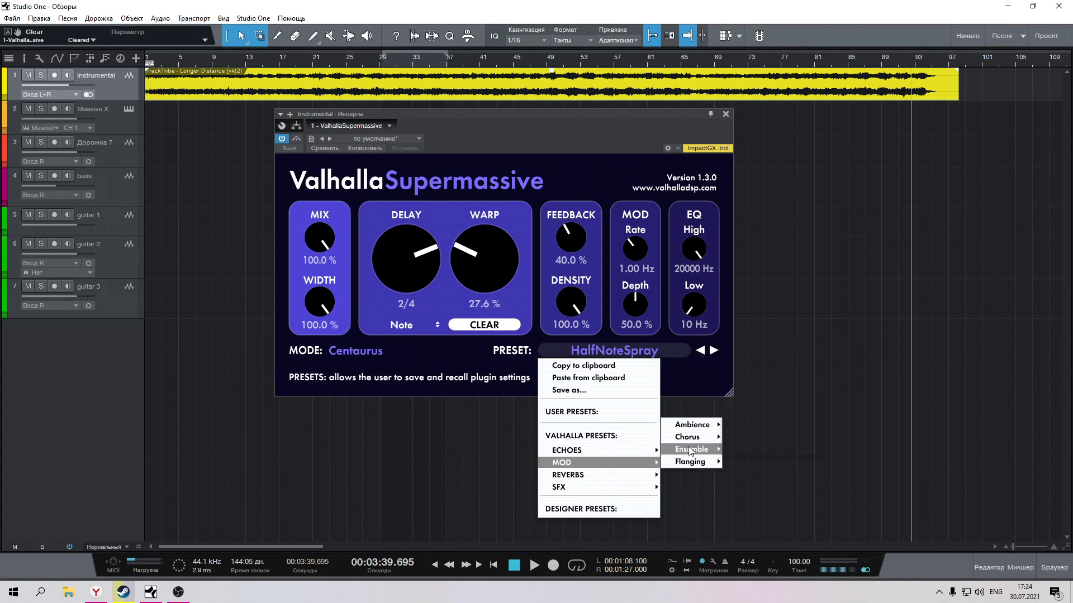
pyautogui.moveTo(589, 492)
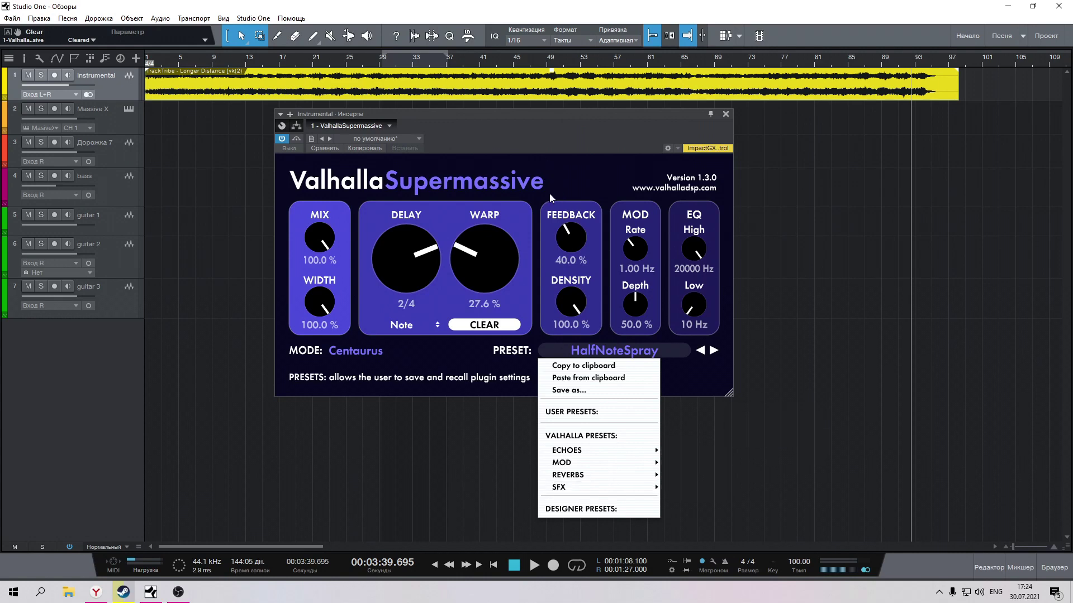
pyautogui.click(546, 135)
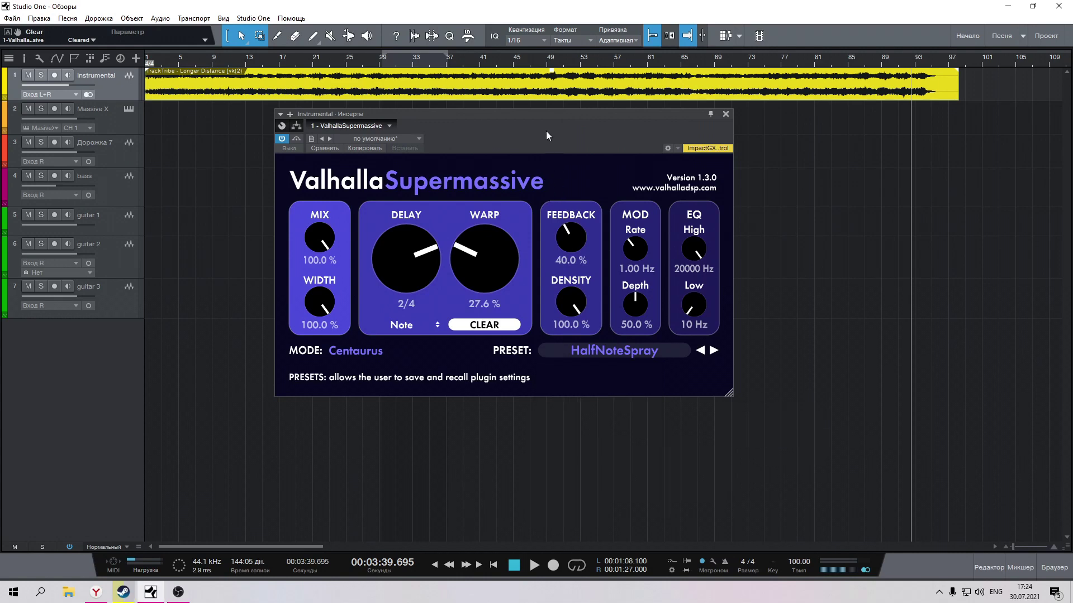